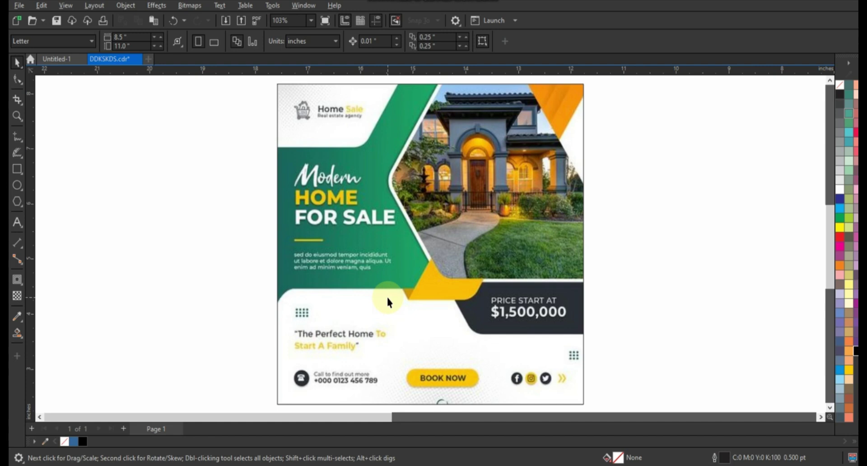
Step: Move the reference flyer right and draw a large square frame on the left
scroll(387, 296, "down", 1)
scroll(387, 296, "down", 1)
left_click(590, 304)
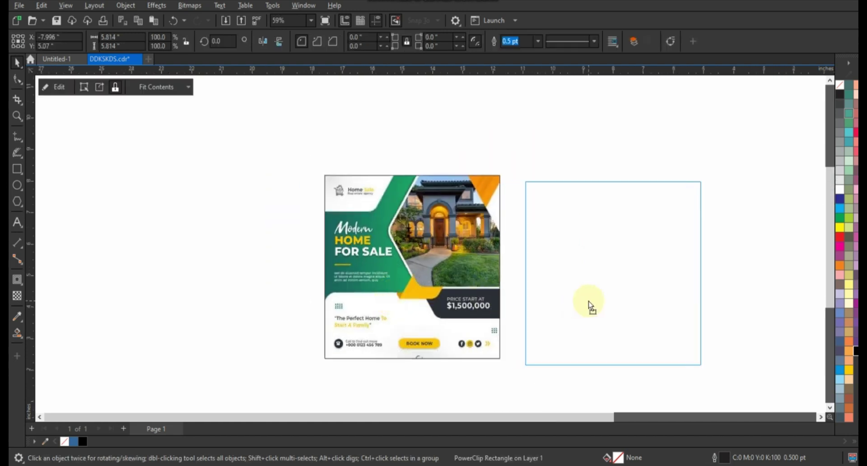
left_click_drag(590, 304, 589, 303)
scroll(291, 273, "down", 1)
left_click(18, 171)
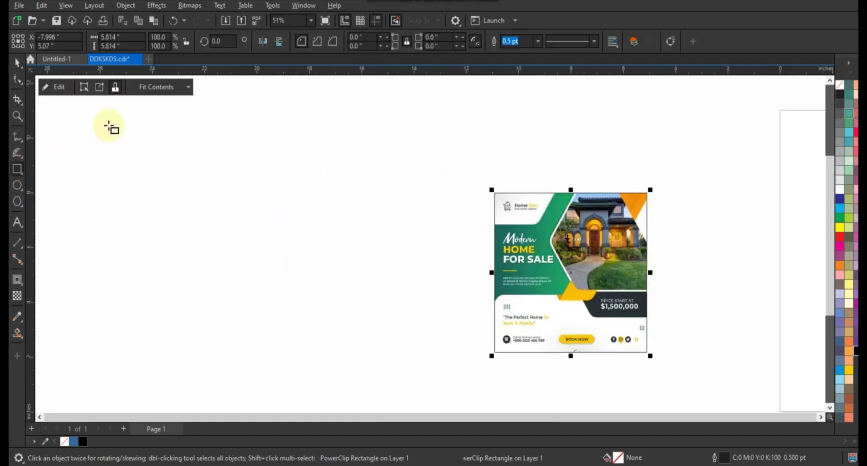
left_click_drag(109, 121, 257, 374)
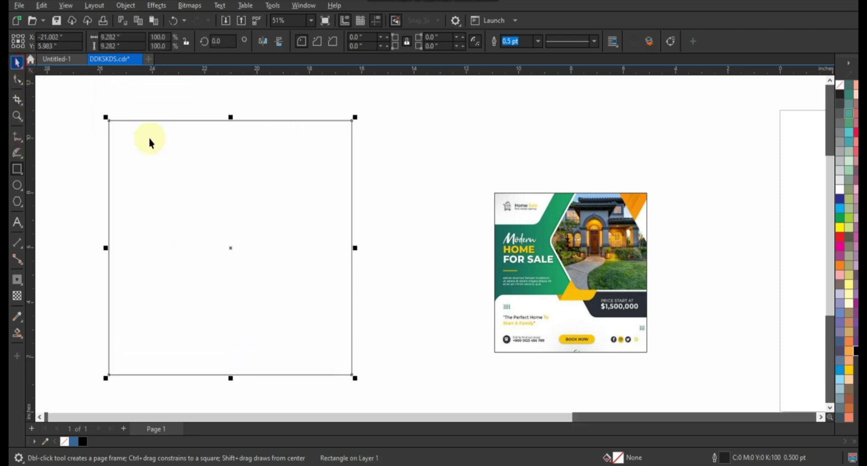
Step: Enlarge the reference flyer to 122.3% and reposition it beside the frame
key("space")
mouse_move(527, 293)
left_mouse_down()
mouse_move(563, 282)
mouse_move(558, 274)
left_mouse_up()
left_click_drag(682, 175, 699, 163)
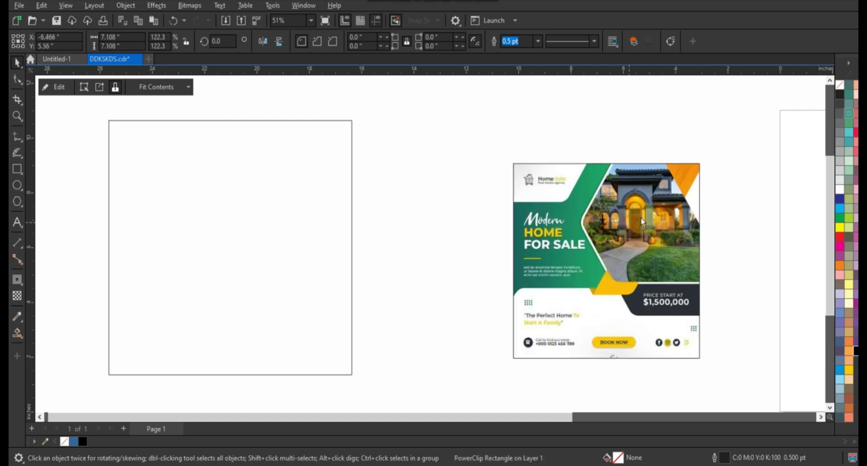
left_click_drag(643, 221, 654, 217)
left_click(440, 254)
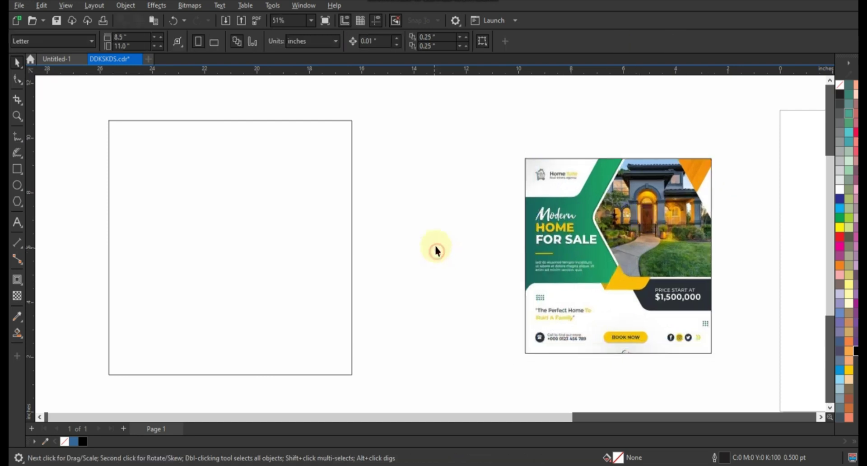
Step: Draw a six-sided hexagon, about 6.717 by 5.817 inches, positioned down-right over the frame
left_click(18, 201)
left_click_drag(201, 176, 248, 252)
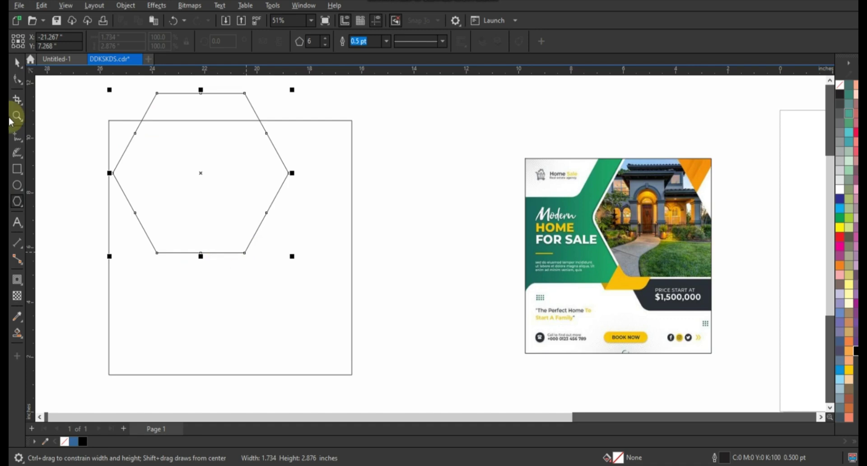
left_click(17, 79)
key("space")
left_click_drag(219, 212, 233, 229)
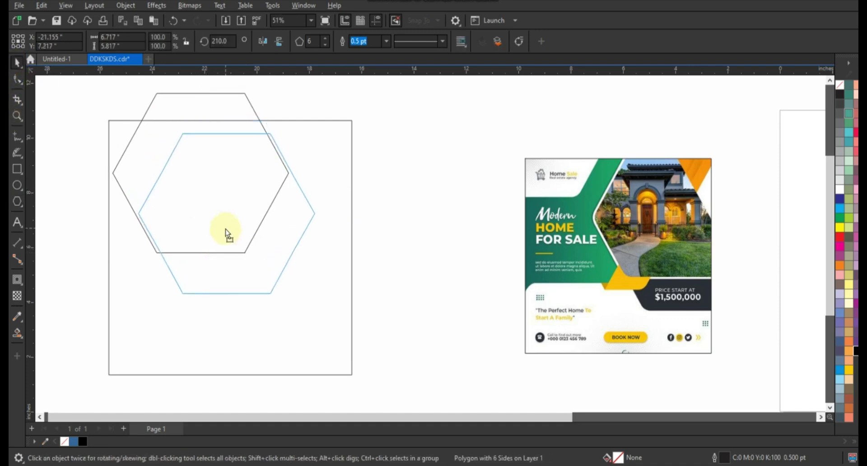
key("shift+F2")
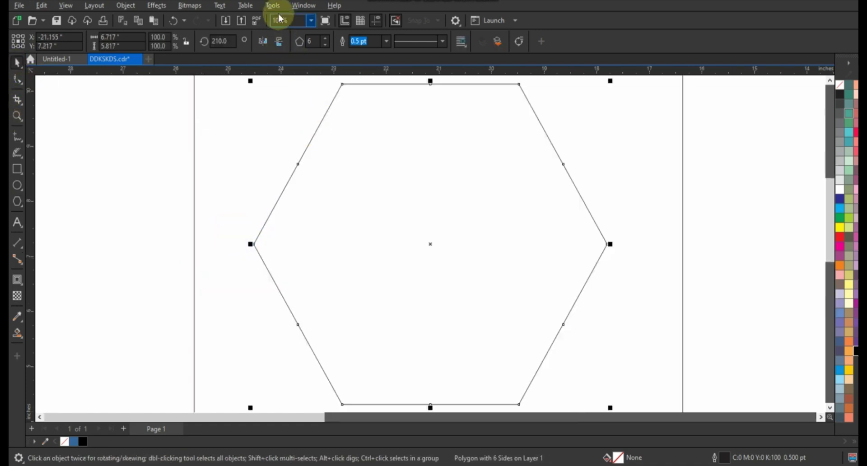
left_click(297, 7)
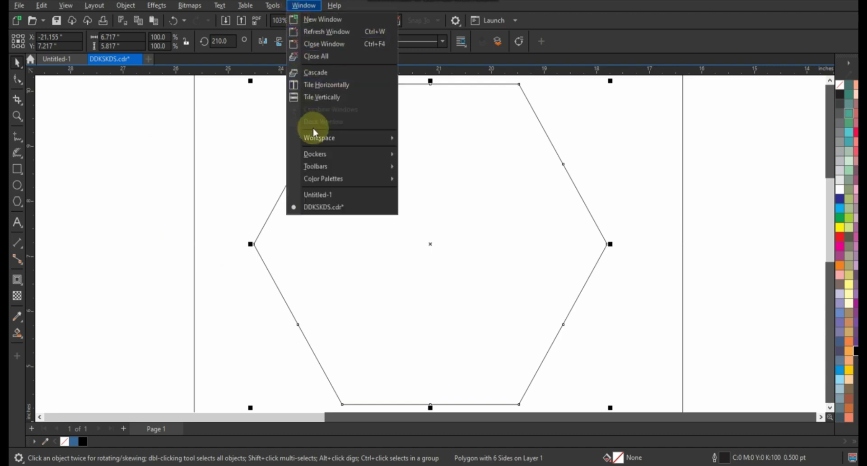
mouse_move(323, 155)
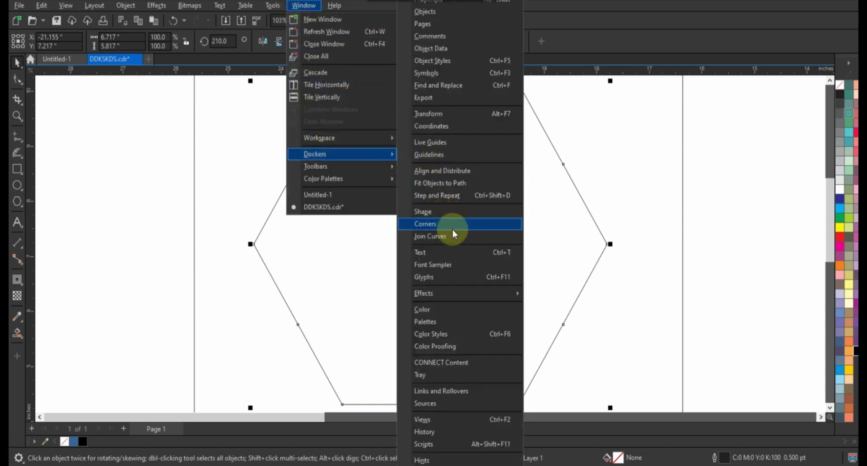
Step: Apply a 0.3-inch Fillet to all hexagon corners from the Corners docker
left_click(451, 226)
scroll(400, 225, "down", 2)
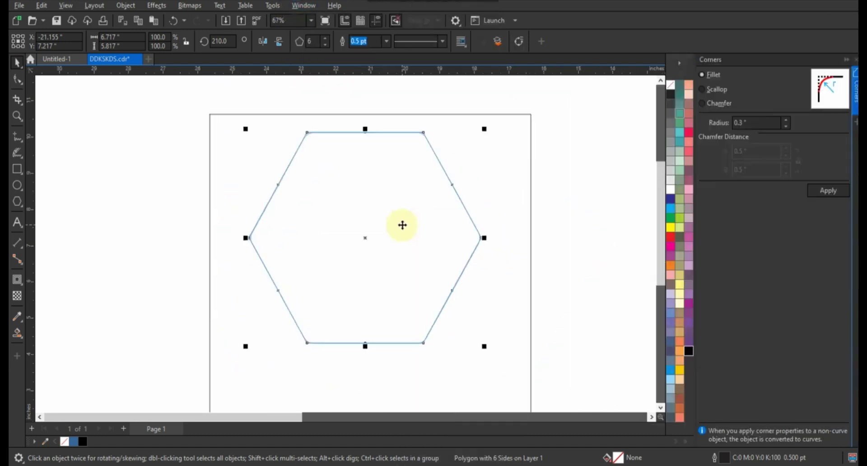
left_click(828, 190)
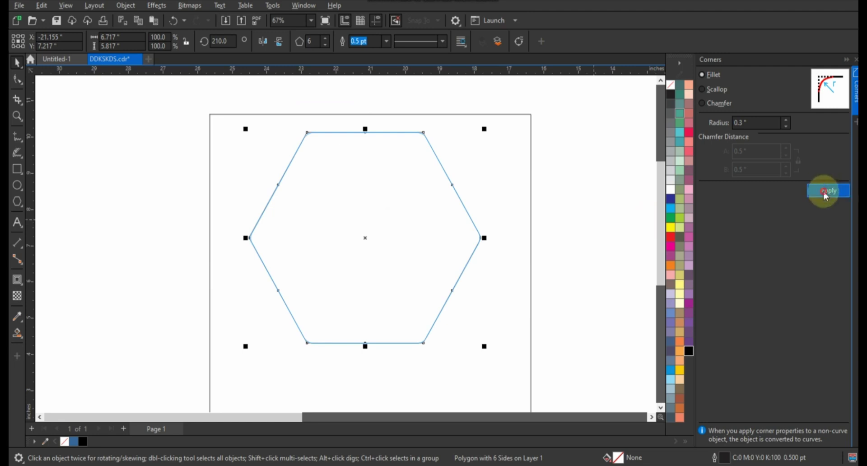
left_click(856, 59)
scroll(287, 166, "down", 2)
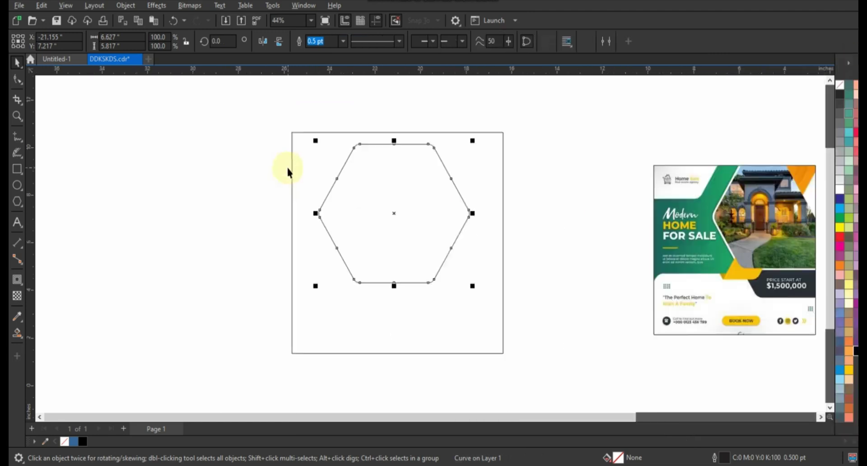
scroll(286, 166, "down", 1)
left_click(17, 79)
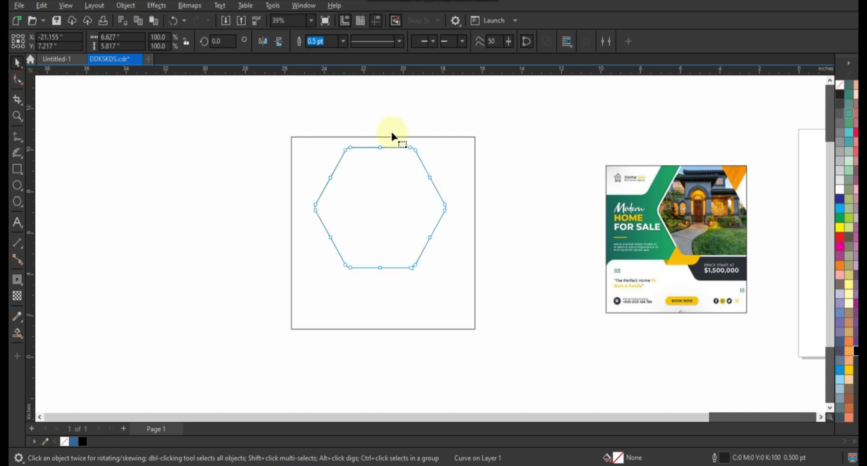
Step: Stretch the hexagon's right-side nodes outward and scale it to about 11.47 by 6.41 inches
left_click_drag(392, 133, 466, 280)
left_click_drag(409, 269, 486, 270)
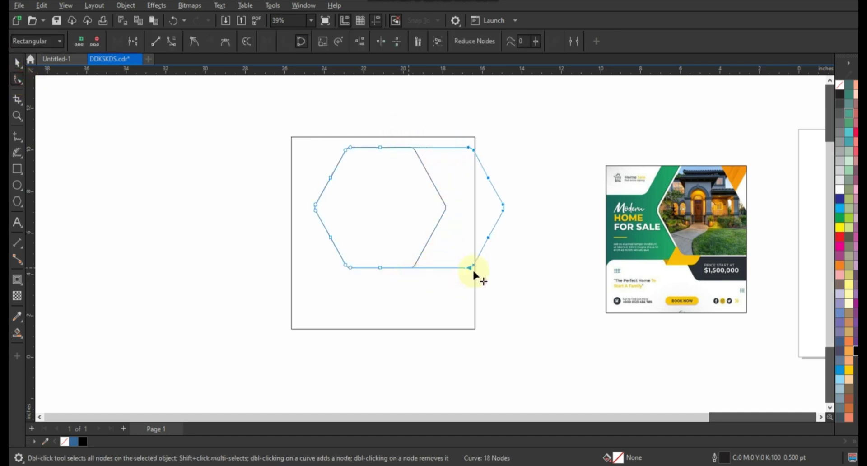
left_click(17, 62)
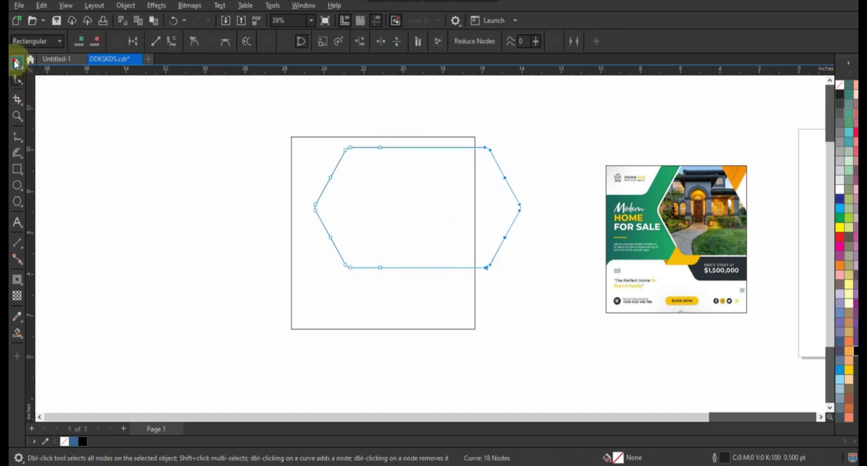
left_click_drag(524, 143, 549, 131)
left_click_drag(509, 174, 527, 181)
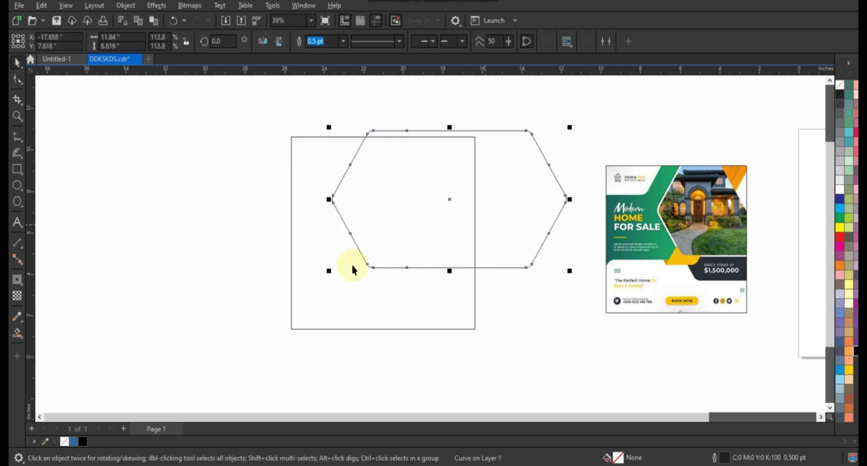
left_click_drag(330, 270, 338, 275)
Step: Add a 0.122-inch outside contour to the hexagon and break the contour apart
left_click(17, 116)
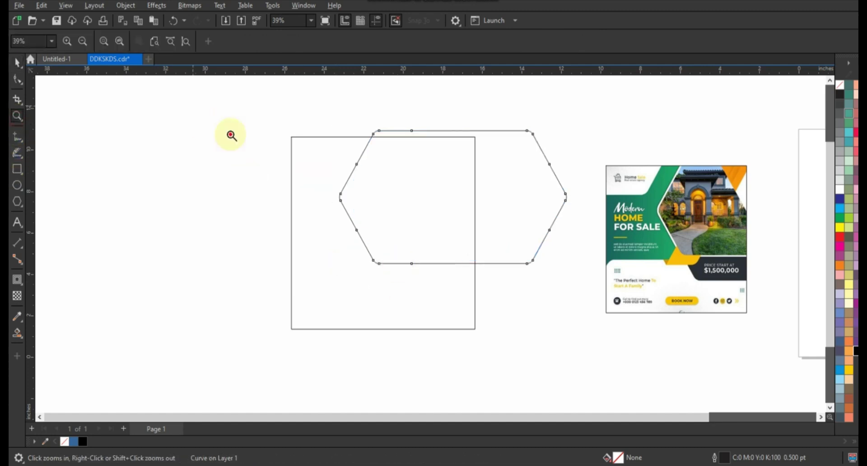
left_click_drag(194, 107, 759, 345)
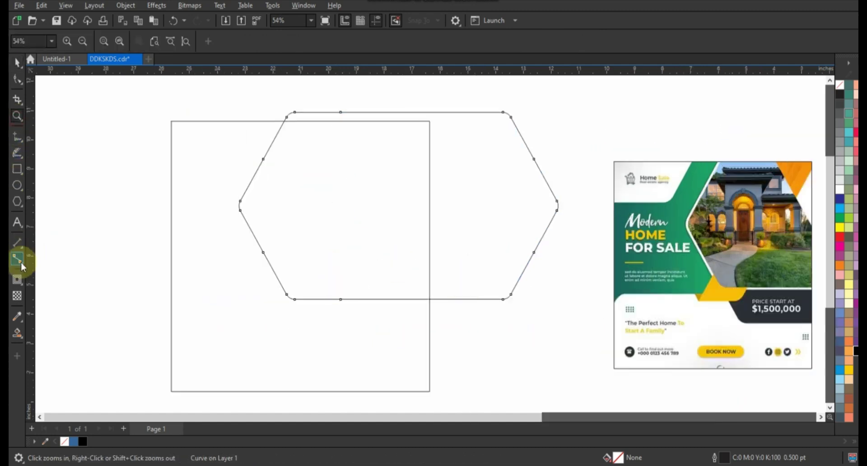
left_click(17, 279)
left_click_drag(510, 120, 524, 113)
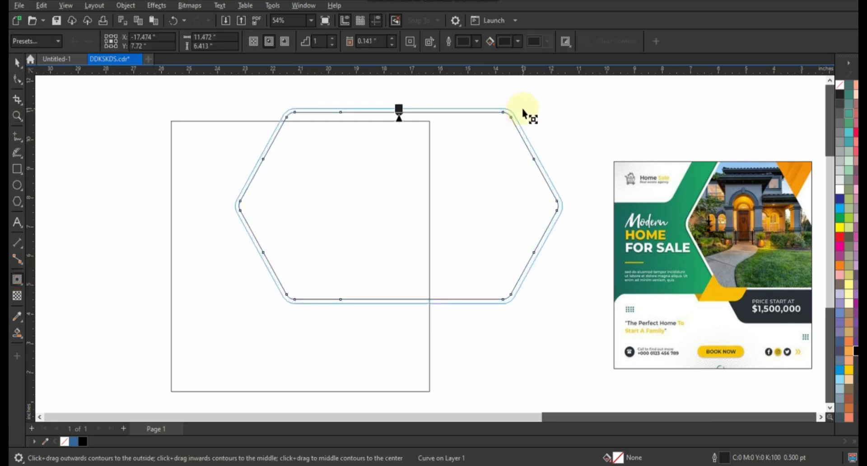
left_click_drag(524, 113, 522, 113)
left_click(17, 63)
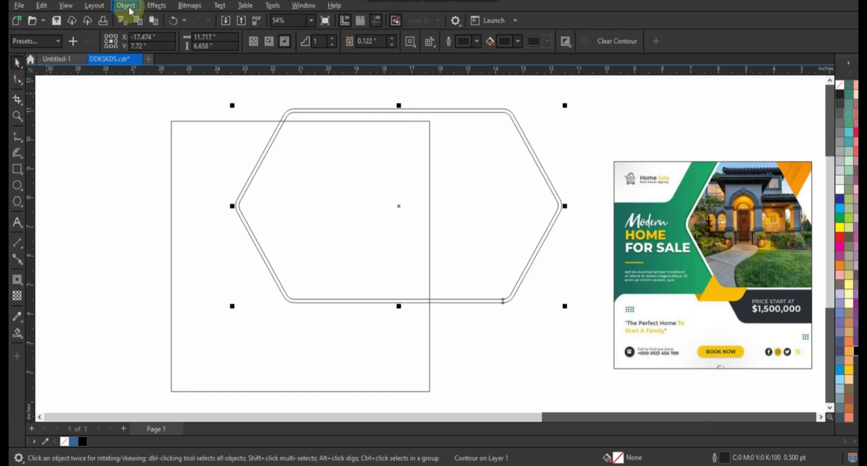
left_click(126, 5)
left_click(132, 264)
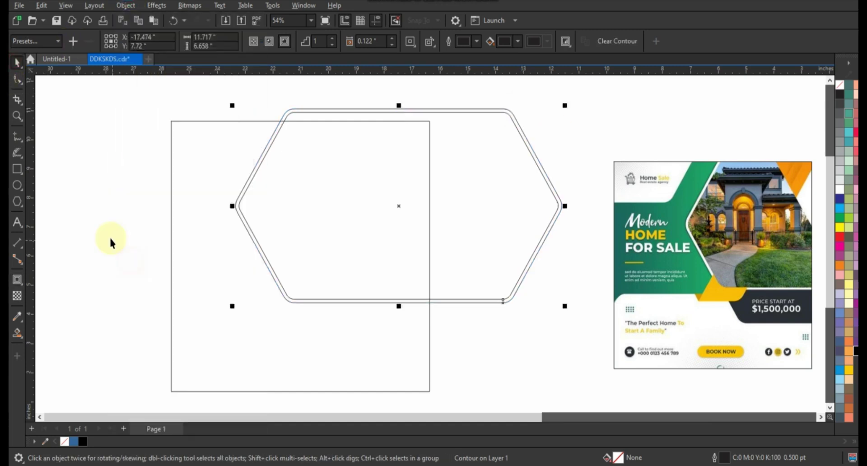
Step: Fill the inner hexagon grey and move the outer outline up and left
left_click(271, 191)
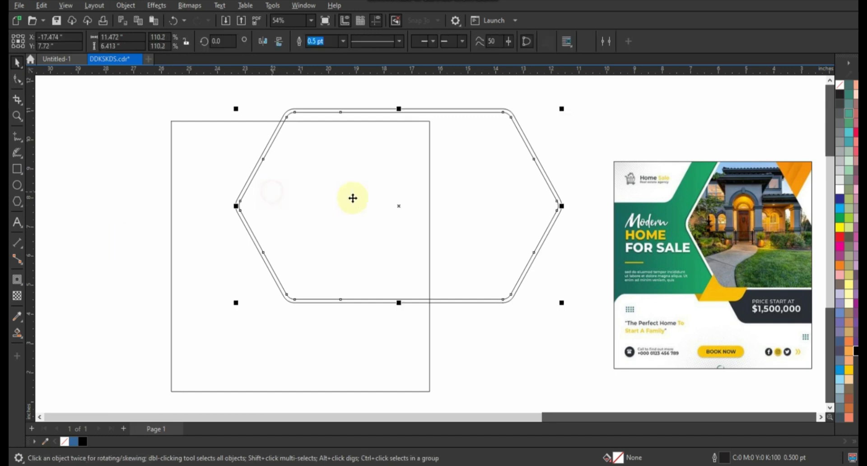
left_click(838, 150)
left_click(333, 111)
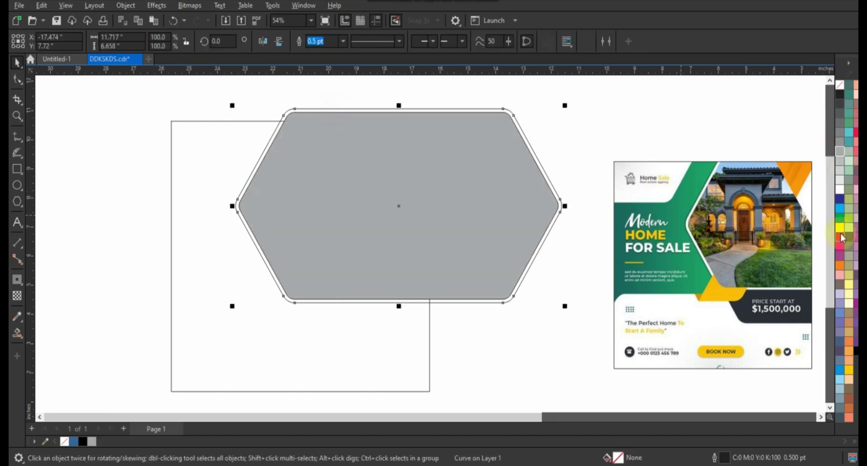
left_click(537, 90)
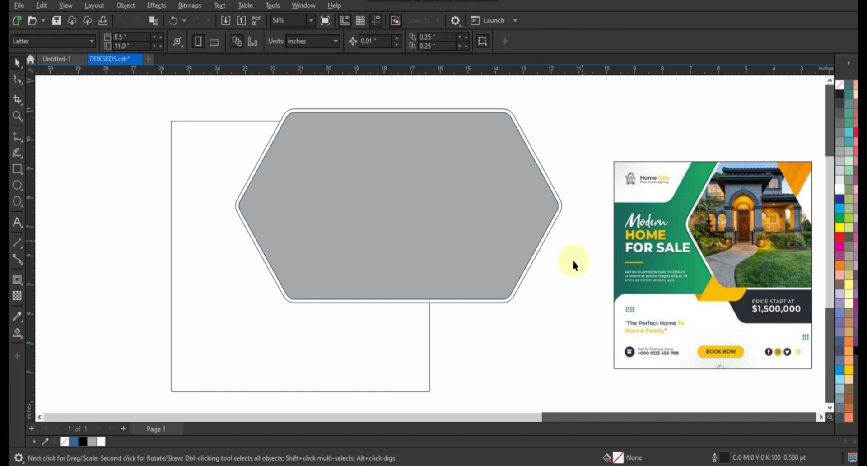
left_click_drag(505, 304, 228, 172)
Step: Remove the outer outline's fill and place a copy along the frame's bottom
left_click(838, 87)
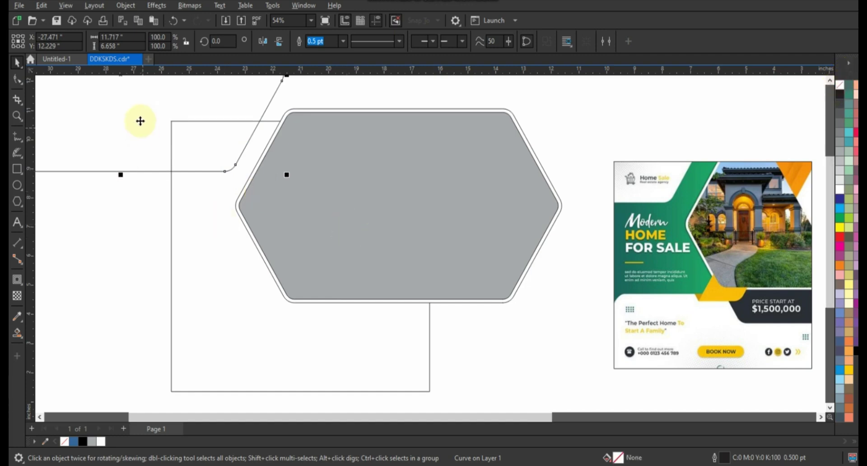
left_click_drag(123, 114, 296, 372)
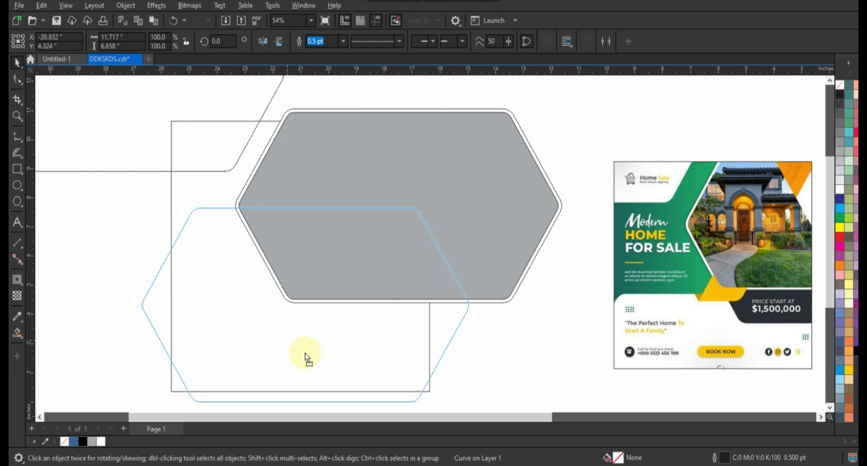
mouse_move(230, 276)
left_mouse_down()
mouse_move(226, 342)
mouse_move(224, 330)
left_mouse_up()
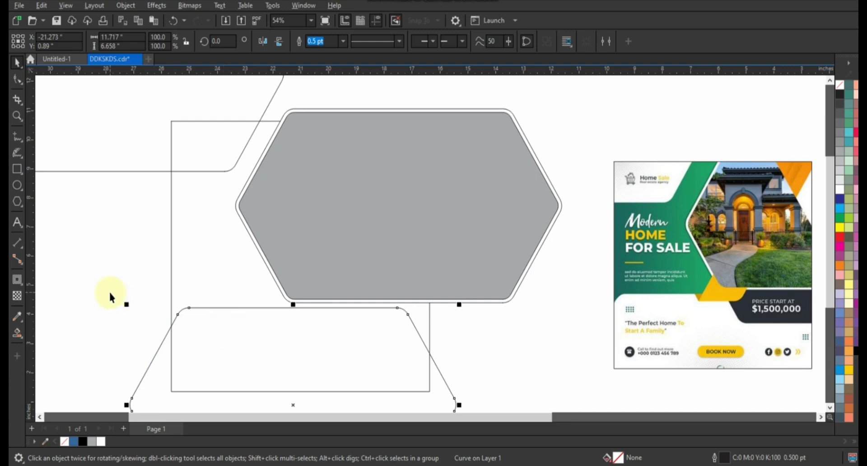
Step: Add a 44.3%-scaled outline copy overlapping the grey hexagon
mouse_move(460, 305)
left_mouse_down()
mouse_move(277, 335)
mouse_move(286, 331)
left_mouse_up()
mouse_move(310, 357)
left_mouse_down()
mouse_move(335, 266)
mouse_move(322, 235)
mouse_move(292, 233)
mouse_move(307, 250)
left_mouse_up()
left_click_drag(415, 335, 415, 338)
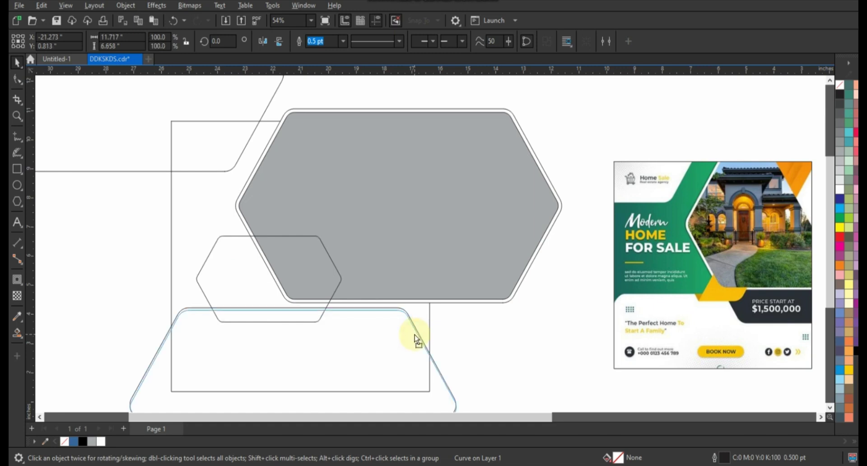
left_click(516, 338)
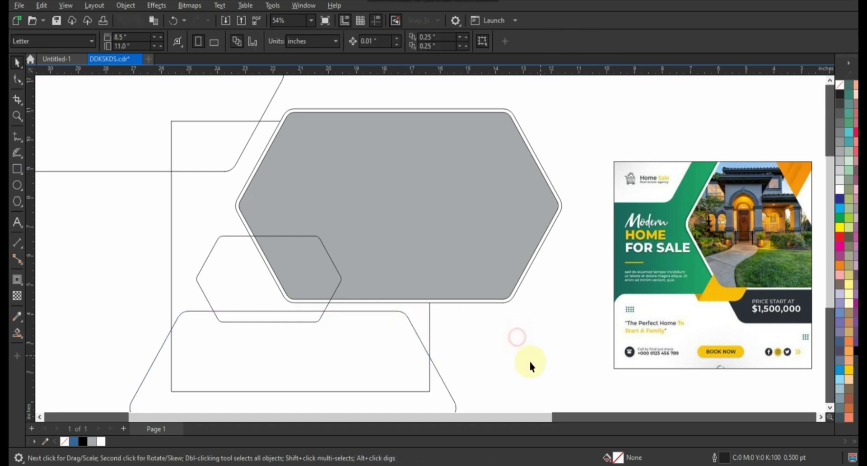
Step: Draw a diagonal line from inside the small hexagon down below it
left_click(17, 115)
left_click_drag(195, 195, 725, 358)
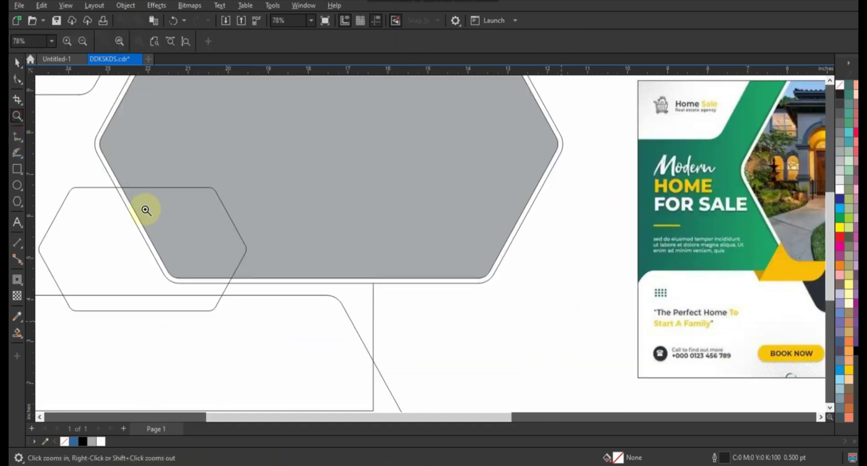
left_click(19, 139)
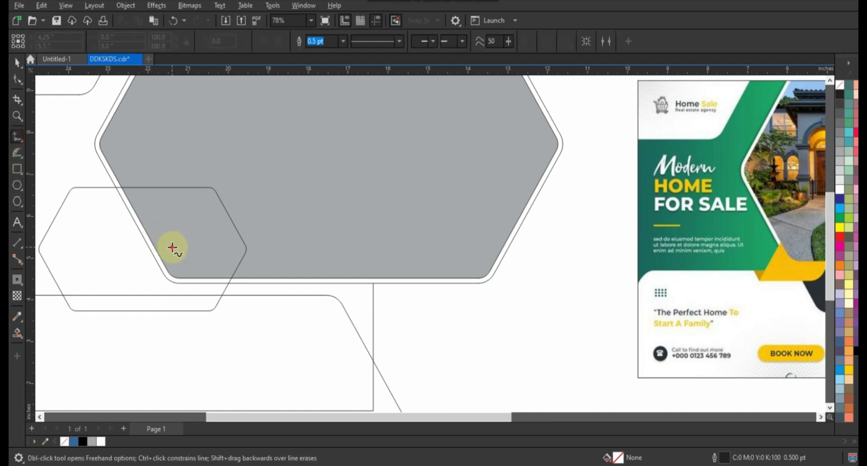
left_click(173, 247)
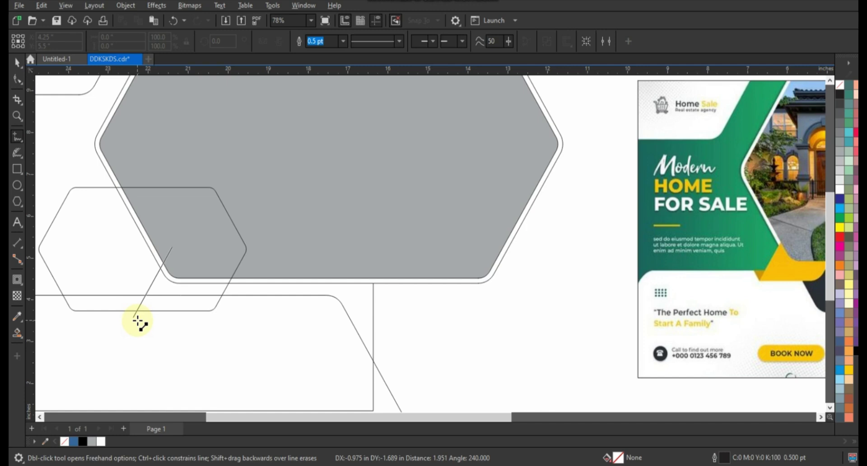
left_click(138, 320)
Step: Draw a short line between the middle and lower edges, snapping its end node onto the lower edge
left_click(17, 117)
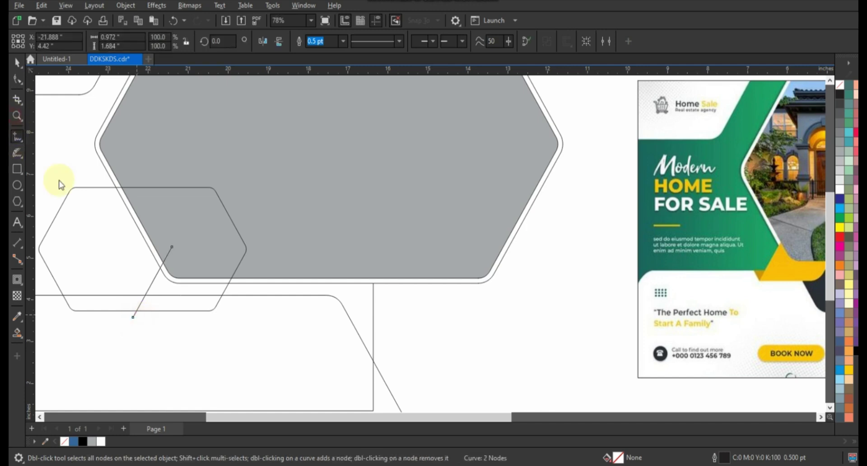
left_click_drag(88, 247, 219, 316)
left_click(12, 143)
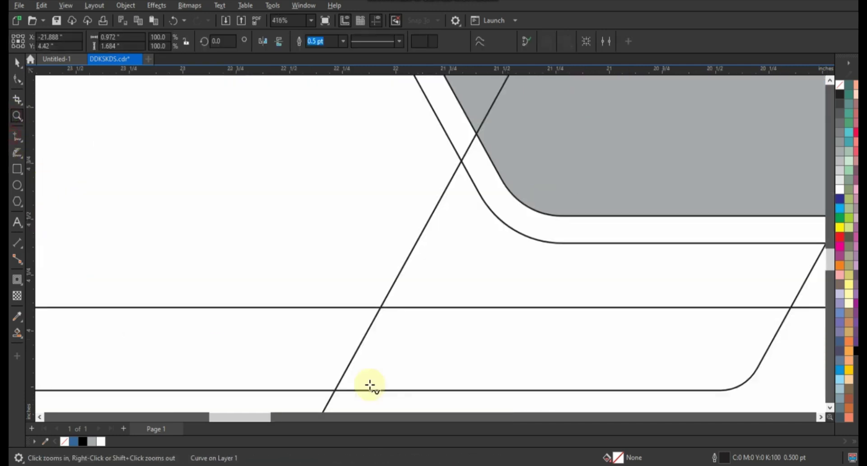
left_click(338, 394)
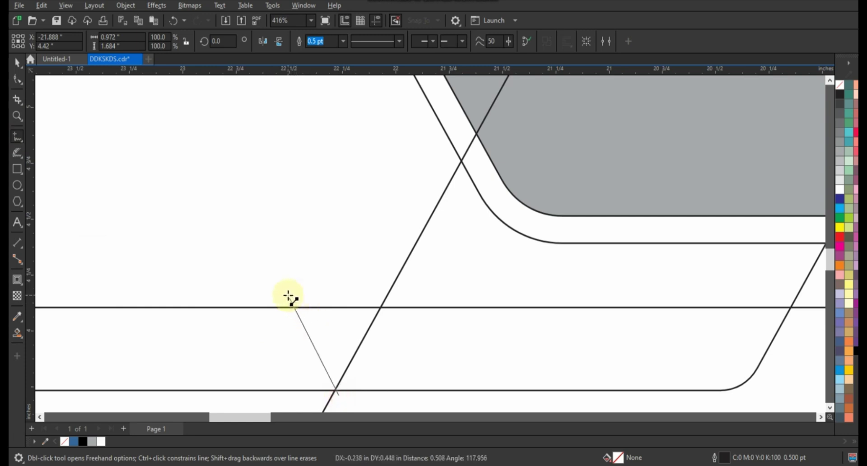
left_click(289, 295)
left_click(18, 79)
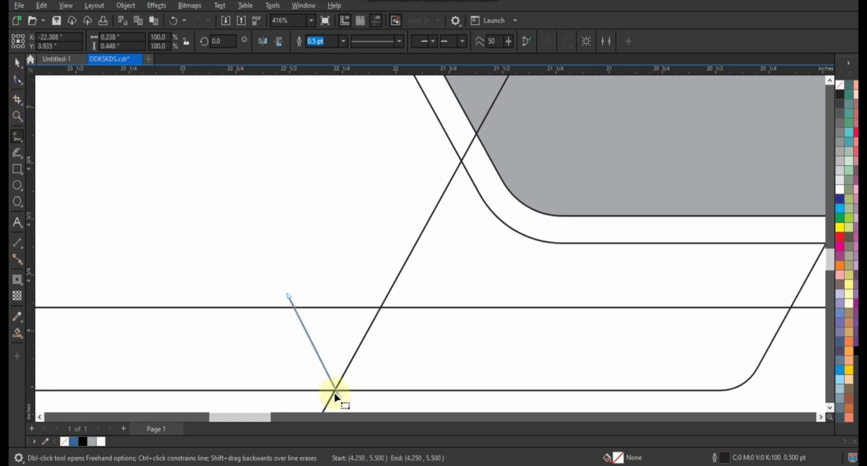
left_click(339, 401)
left_click_drag(339, 400, 342, 402)
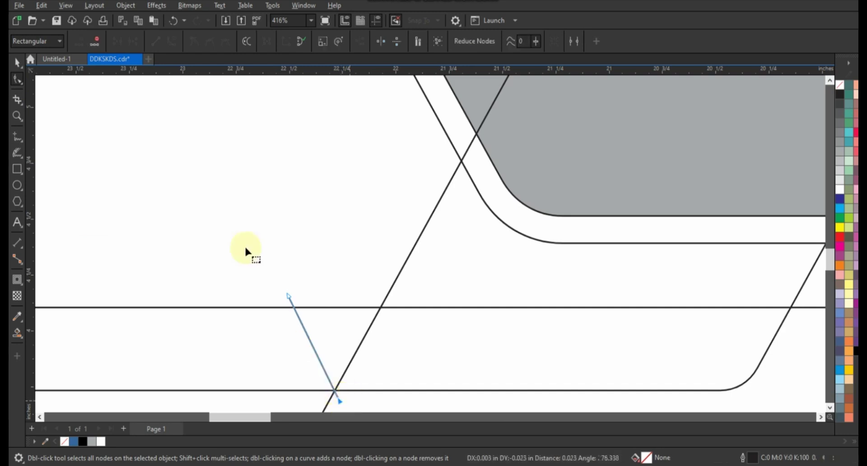
scroll(246, 249, "down", 3)
scroll(271, 271, "down", 3)
scroll(313, 308, "down", 3)
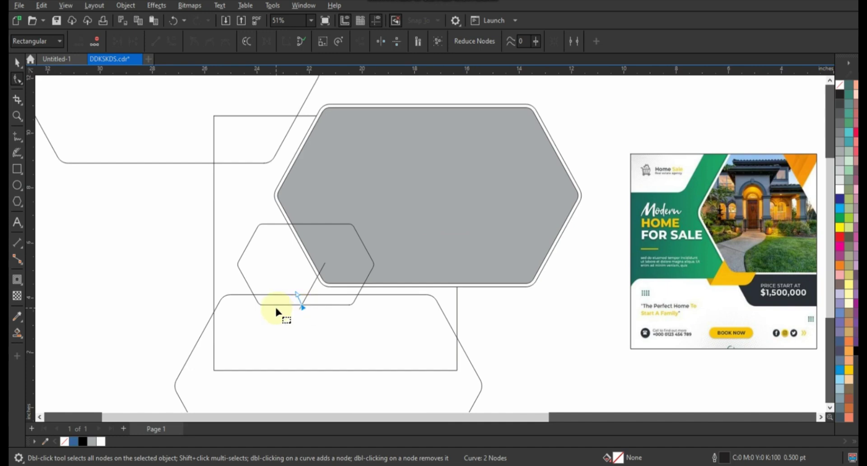
Step: Smart Fill the slanted regions under the grey hexagon with blue #336699
left_click(18, 335)
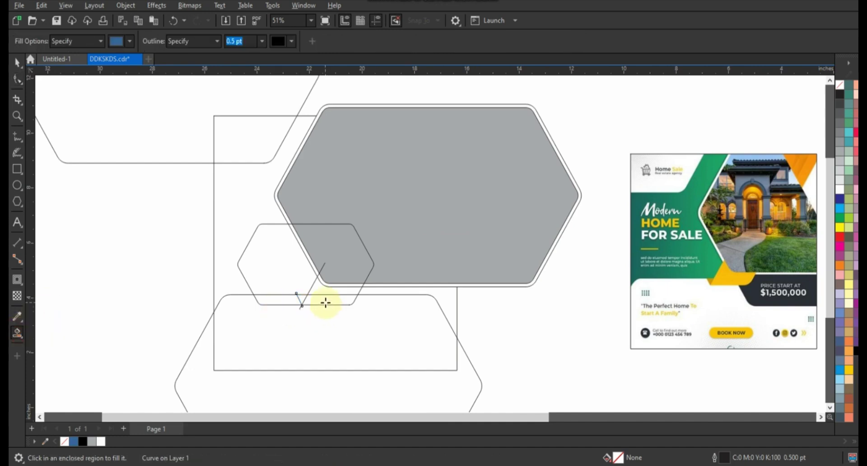
left_click(326, 302)
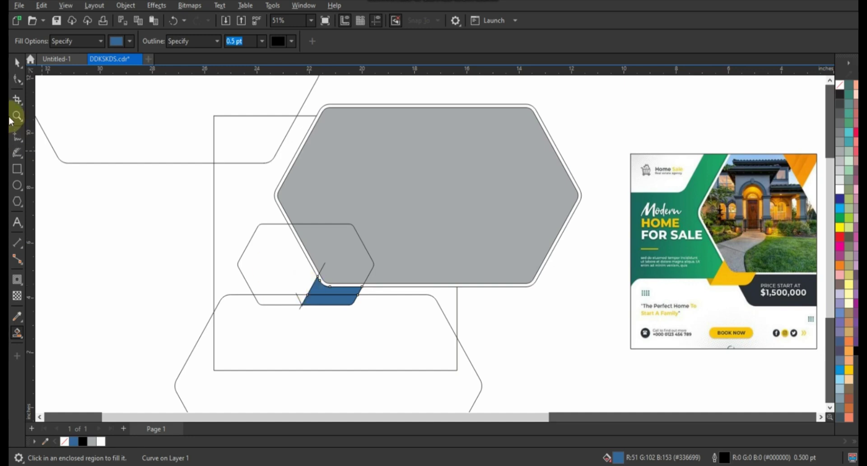
left_click(351, 286)
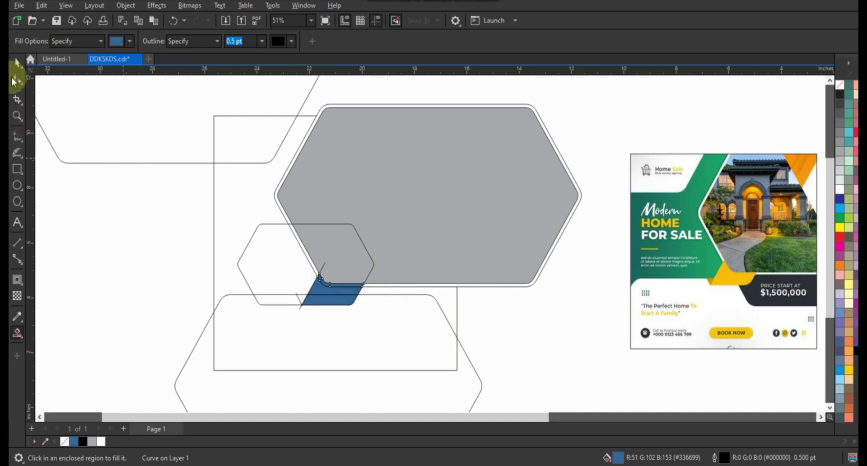
left_click(18, 64)
left_click(347, 300, "shift")
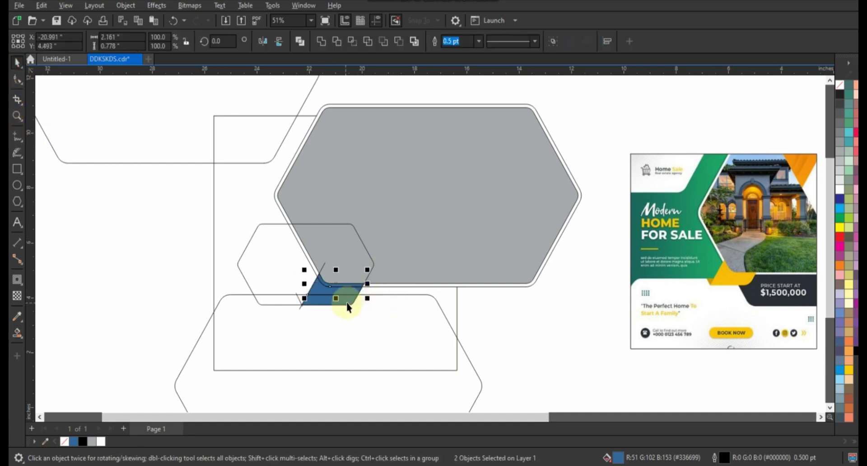
left_click(180, 274)
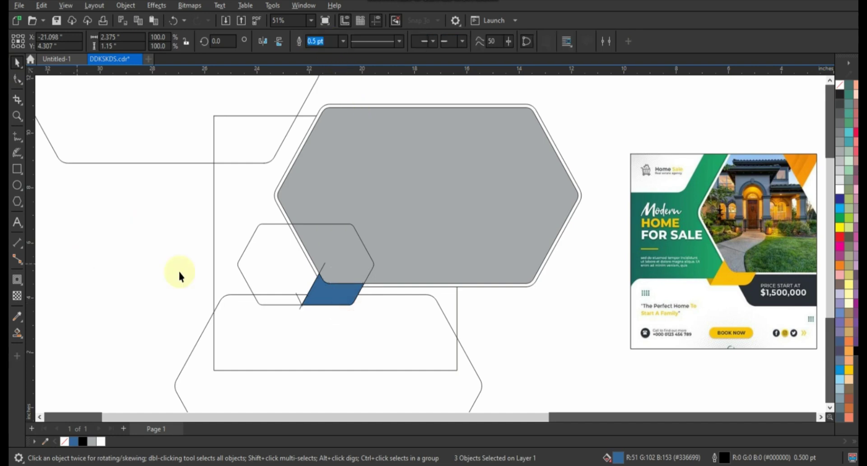
left_click(17, 332)
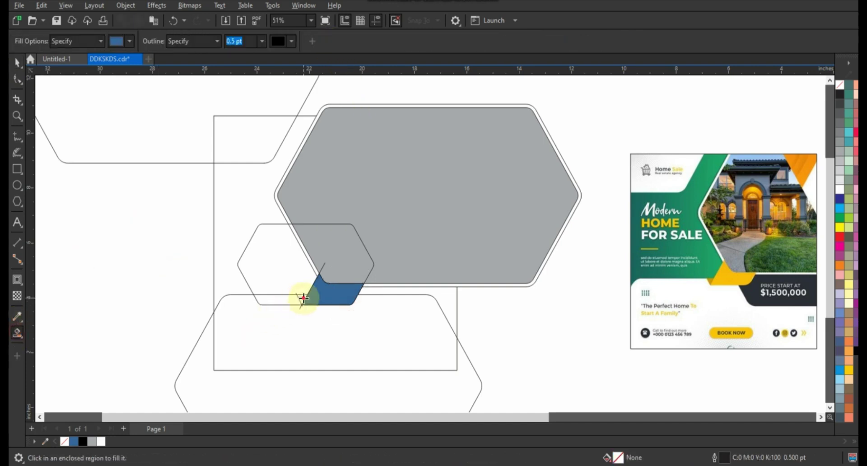
left_click(303, 299)
Step: Delete the small hexagon outline
left_click(17, 64)
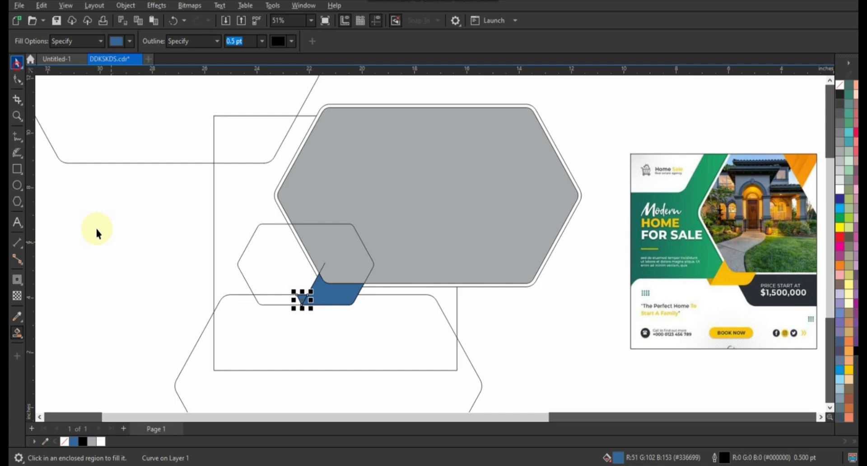
left_click(268, 279)
key("Delete")
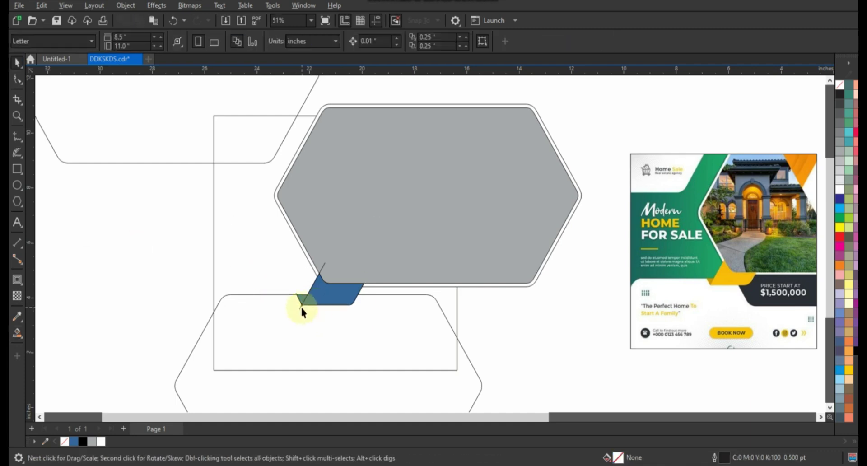
Step: Delete the leftover line and check the blue strip
left_click(300, 307)
key("Delete")
left_click(305, 303)
left_click(387, 330)
Step: Fill the area left of the grey hexagon with light grey
left_click(17, 333)
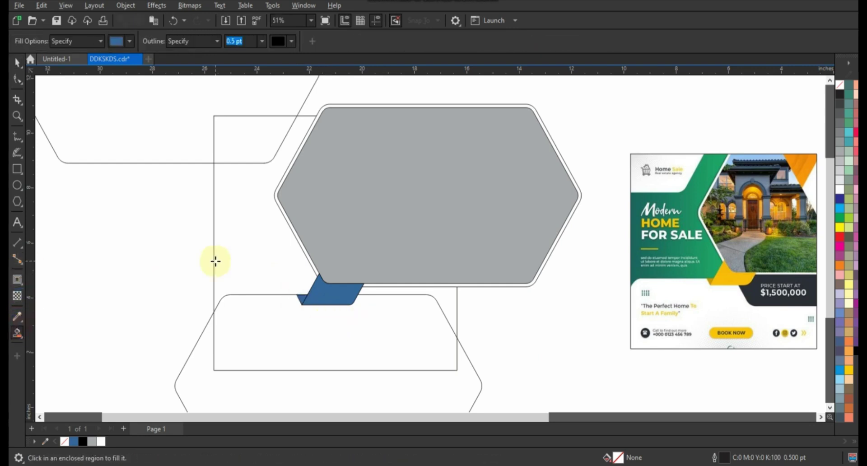
left_click(248, 263)
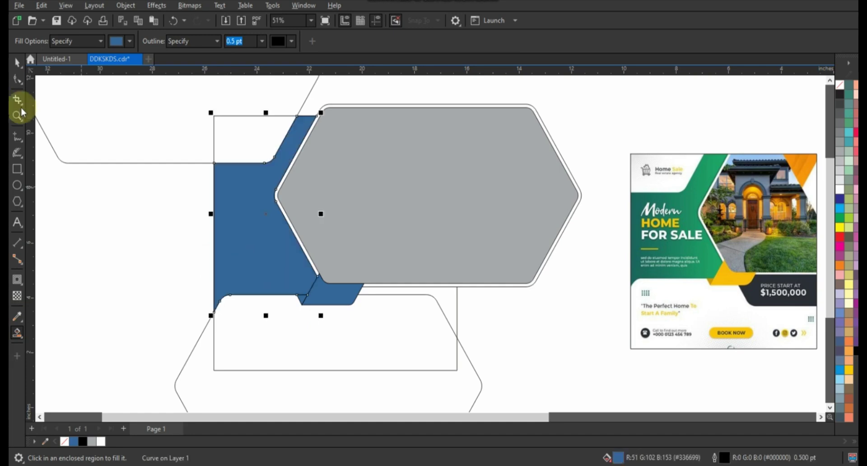
left_click(17, 62)
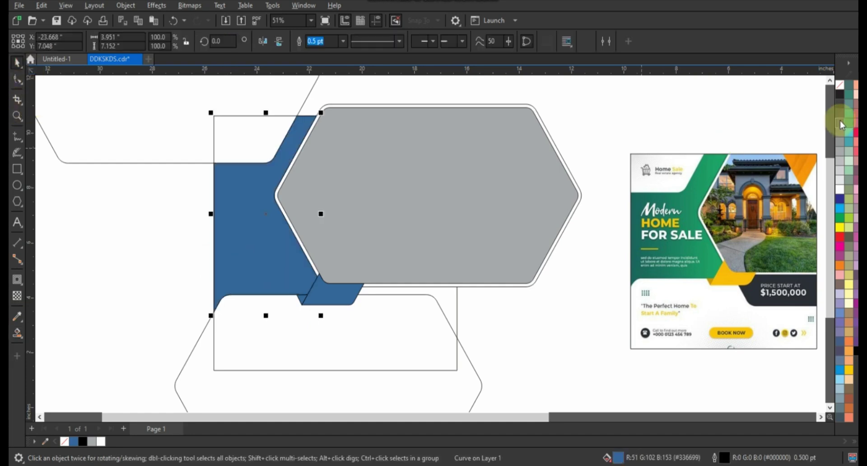
left_click(841, 160)
left_click(151, 286)
Step: Fill the top-left corner region blue and delete the open diagonal line there
left_click(260, 148)
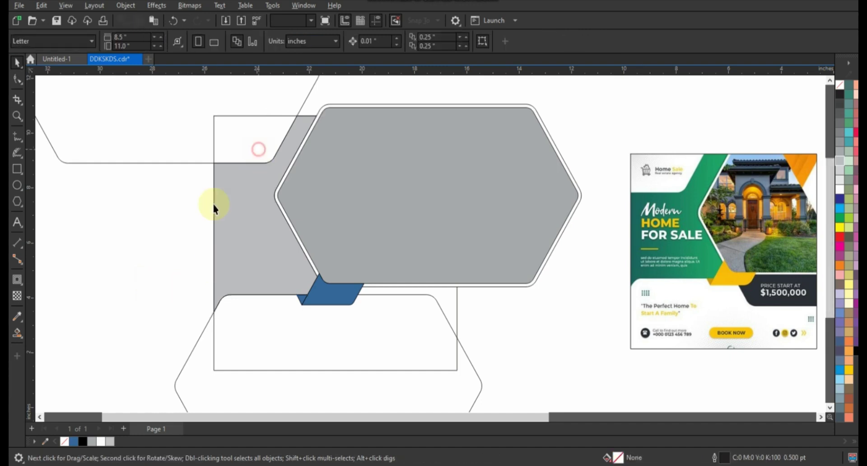
left_click(17, 333)
left_click(266, 148)
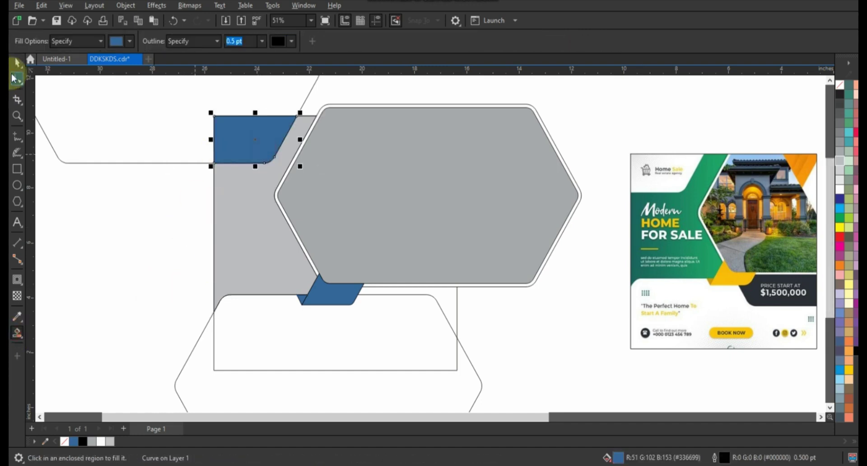
left_click(18, 63)
left_click(125, 149)
key("Delete")
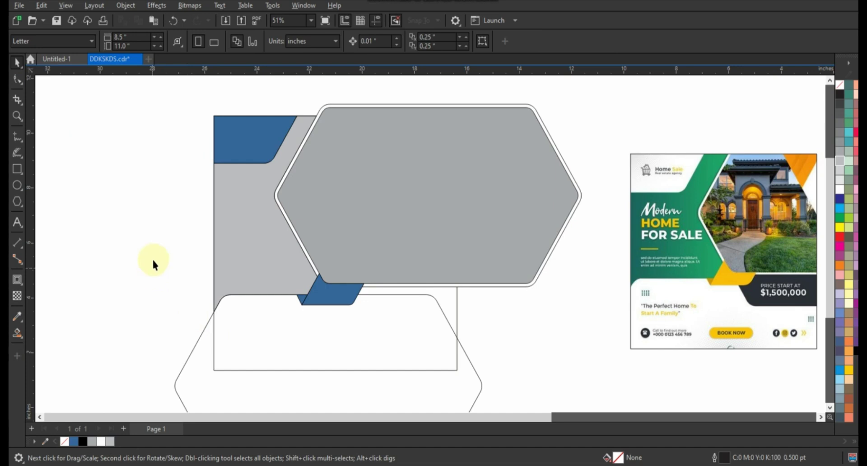
Step: Make a smaller copy of the large outlined hexagon and widen its right side
scroll(152, 258, "down", 1)
scroll(234, 232, "down", 2)
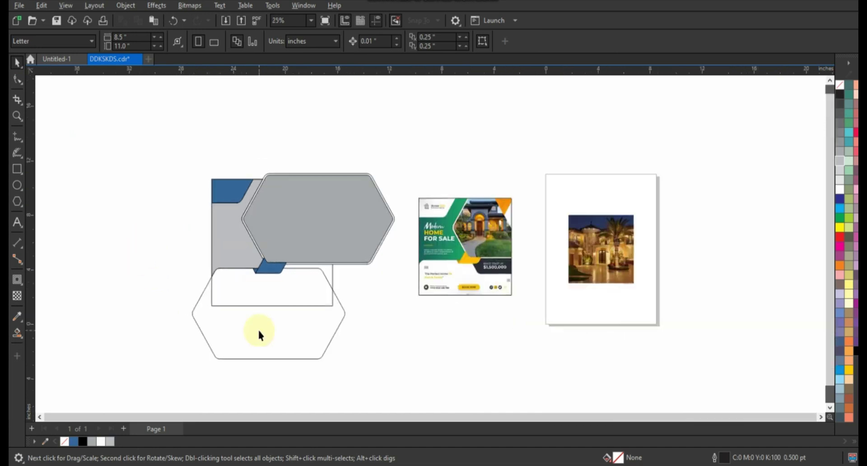
left_click(17, 116)
left_click_drag(160, 171, 572, 351)
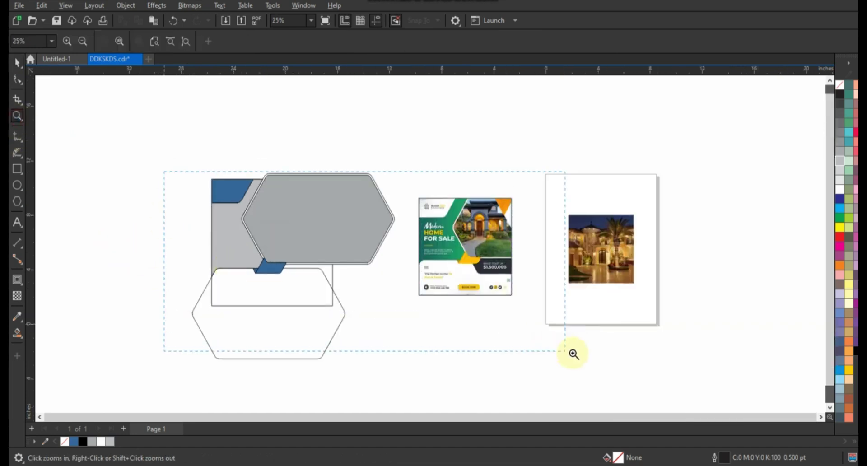
left_click(17, 62)
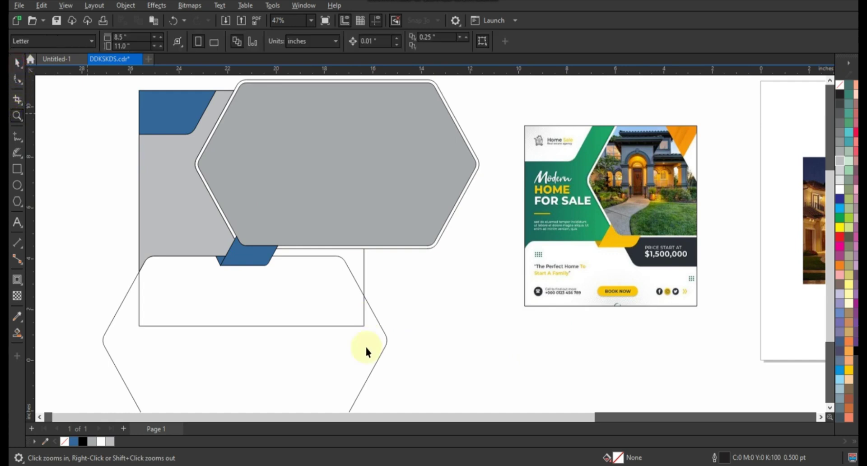
left_click(327, 364)
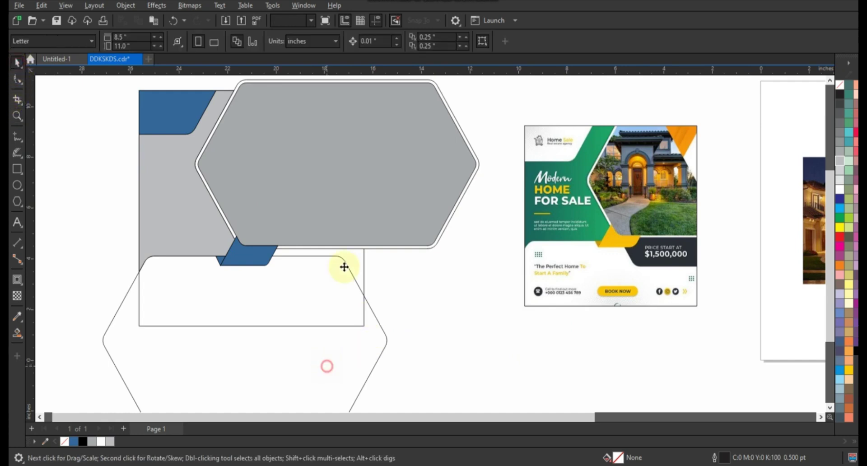
mouse_move(390, 253)
left_mouse_down()
mouse_move(299, 308)
mouse_move(356, 239)
mouse_move(322, 218)
left_mouse_up()
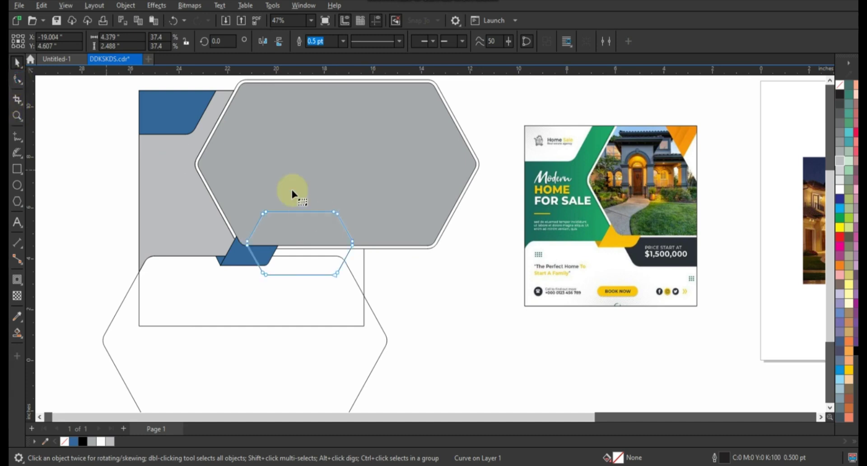
key("F10")
left_click_drag(333, 277, 376, 280)
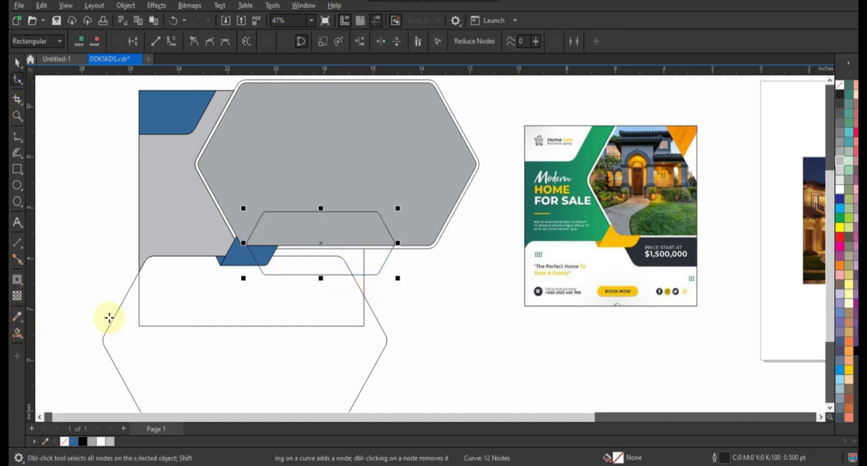
Step: Fill the overlap strip below the grey hexagon blue and delete the small hexagon outline
left_click(309, 267)
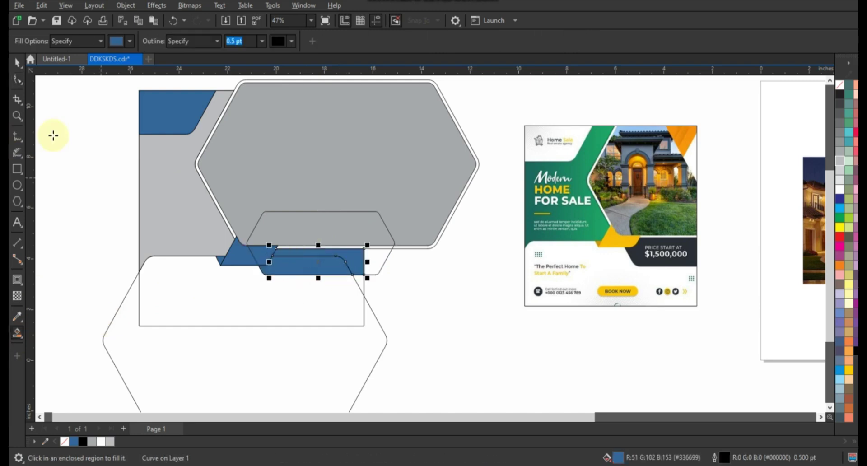
left_click(17, 62)
left_click(315, 267)
left_click(314, 269, "shift")
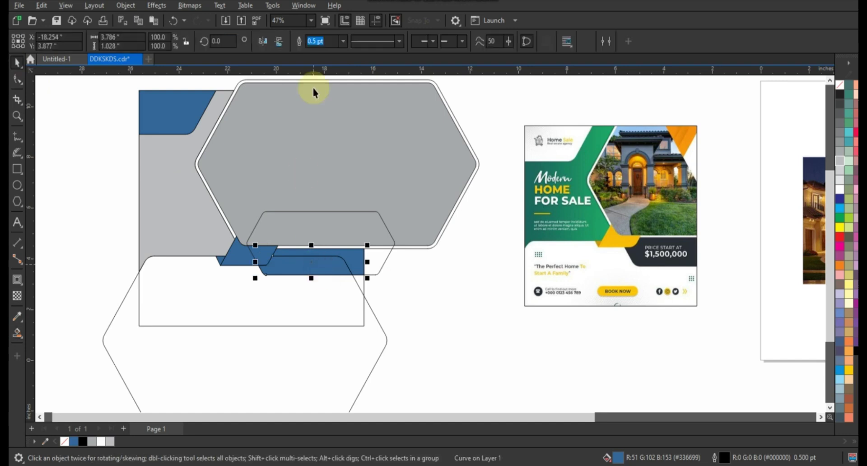
left_click(373, 274)
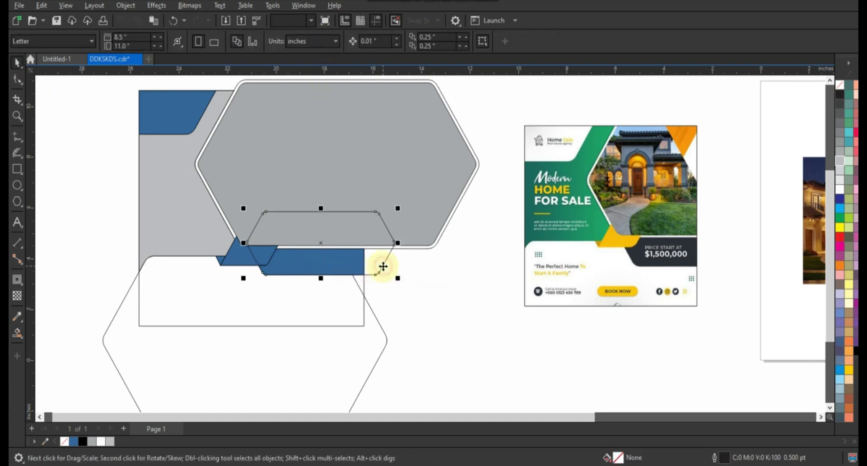
key("Delete")
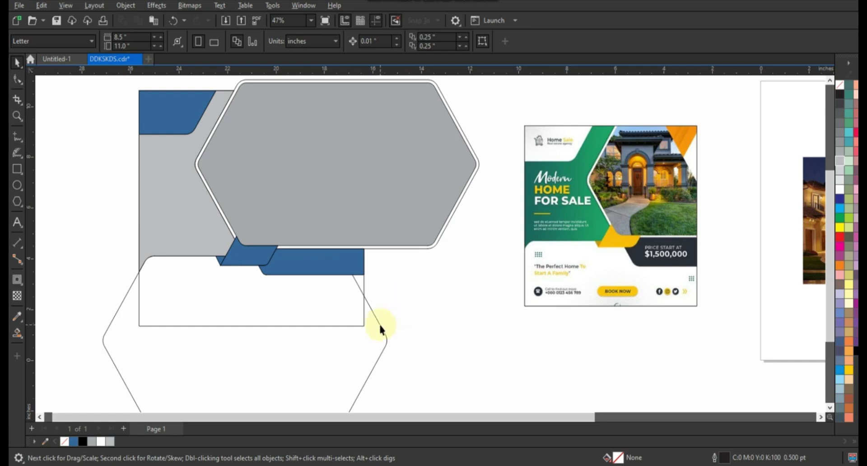
Step: Remove the grey fill from both hexagons, leaving only their outlines
left_click(460, 145)
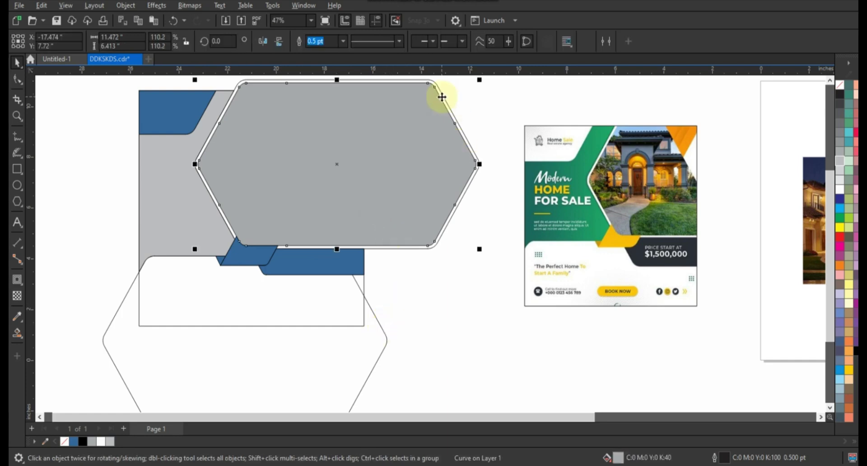
left_click(452, 133, "shift")
left_click(840, 84)
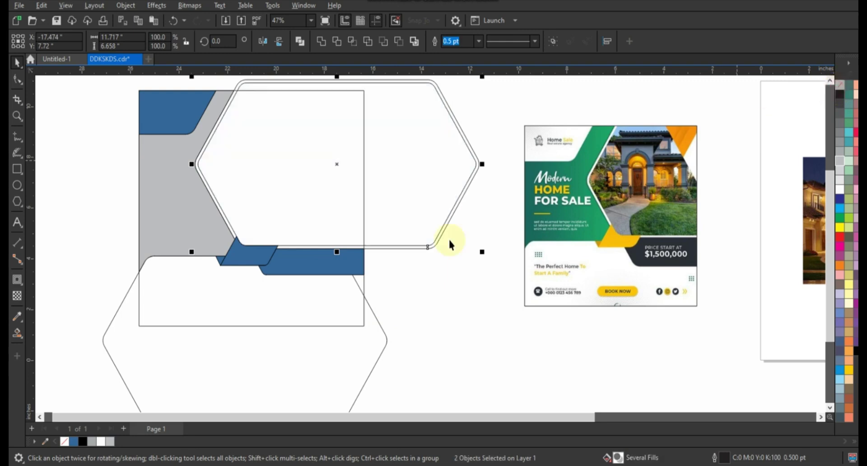
Step: Draw a long diagonal line and three parallel diagonals across the hexagon's top-right corner
left_click(450, 271)
left_click(17, 136)
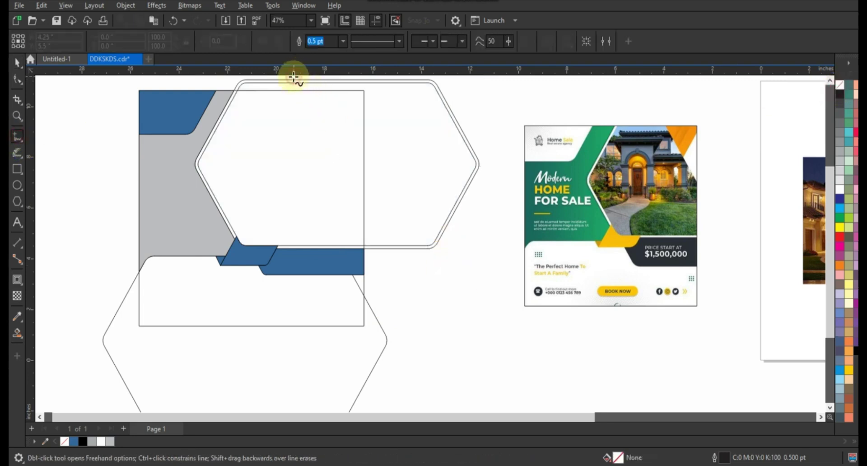
scroll(293, 77, "up", 1)
left_click(294, 111)
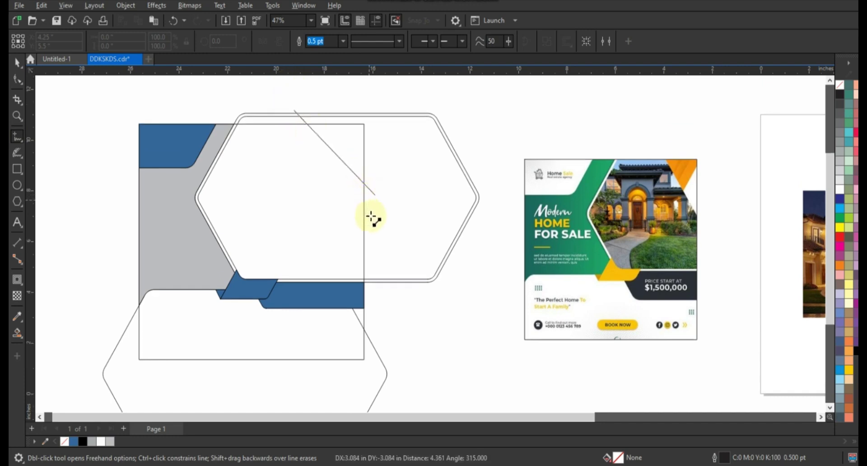
left_click(371, 227)
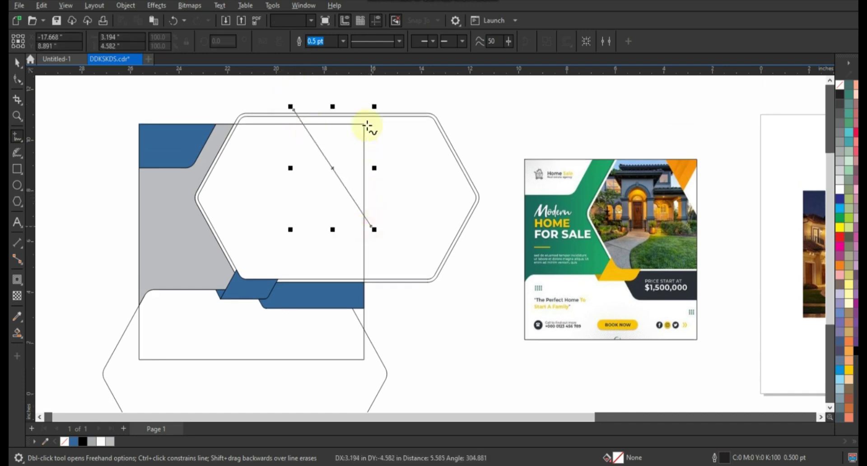
left_click(302, 148)
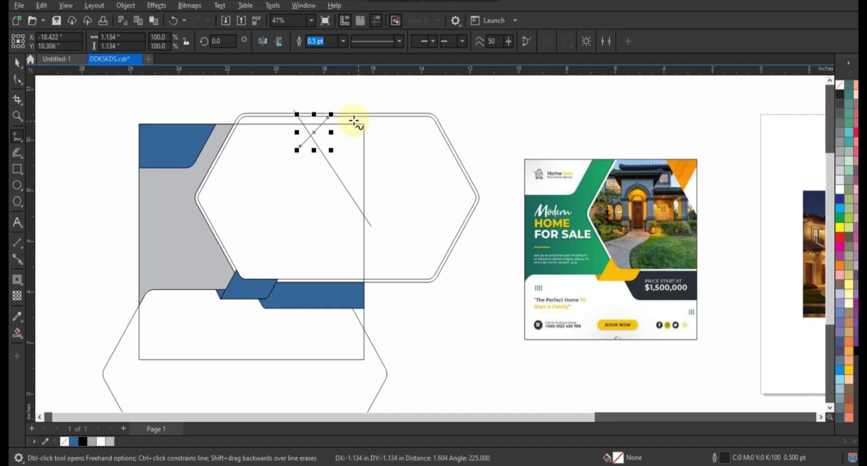
left_click(348, 120)
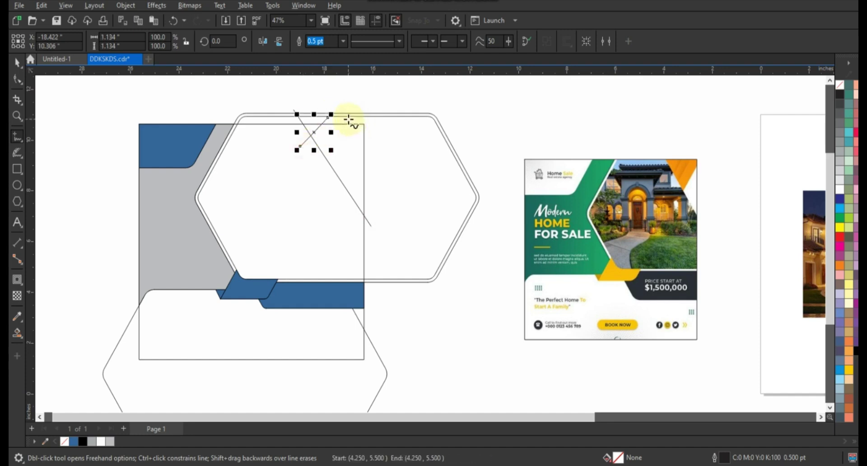
left_click(311, 160)
left_click(367, 122)
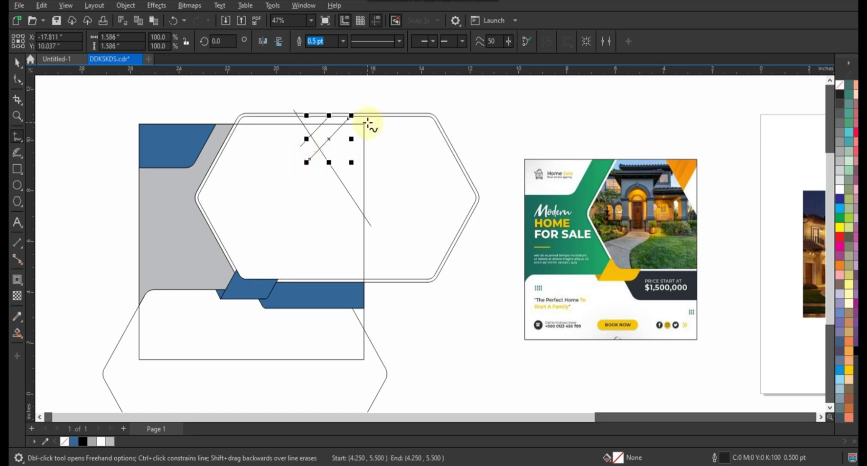
left_click(318, 179)
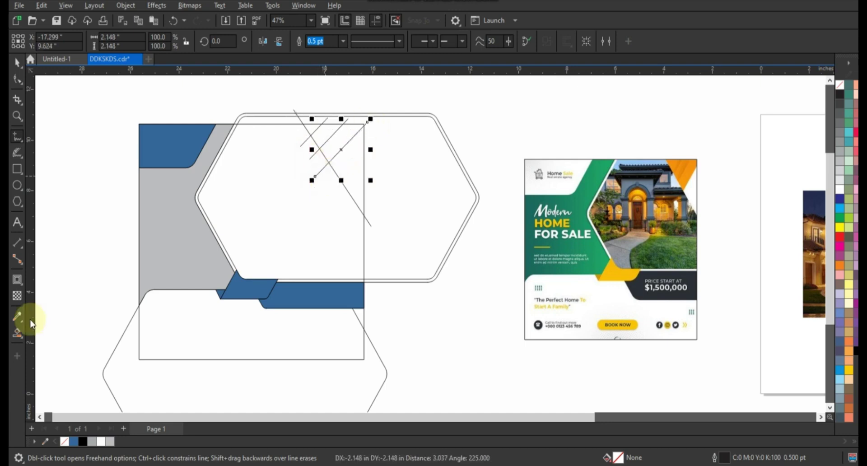
Step: Smart Fill the corner triangle, the triangular stripe and the hexagon area blue
left_click(17, 333)
left_click(335, 139)
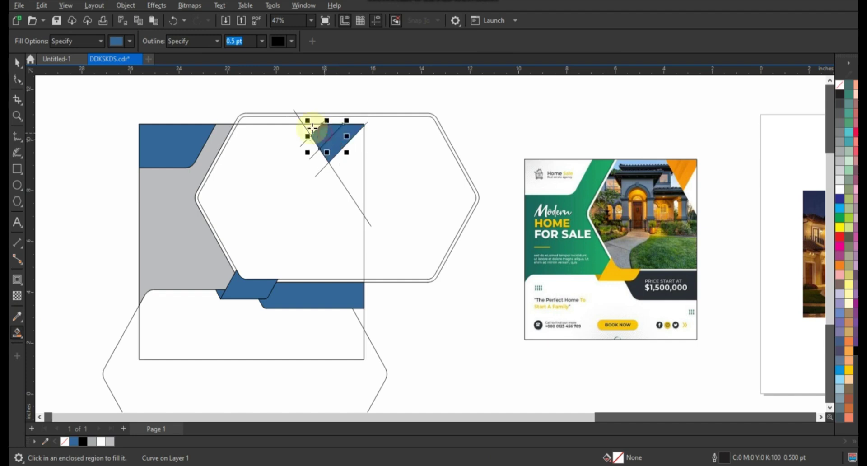
left_click(357, 182)
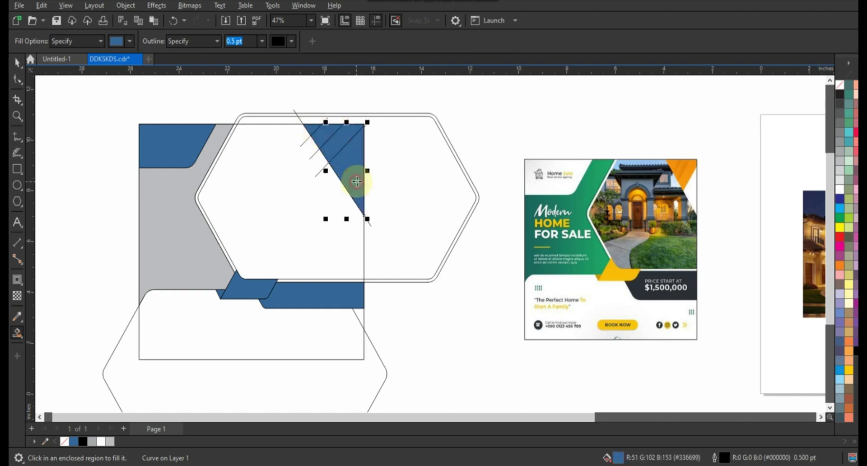
left_click(313, 223)
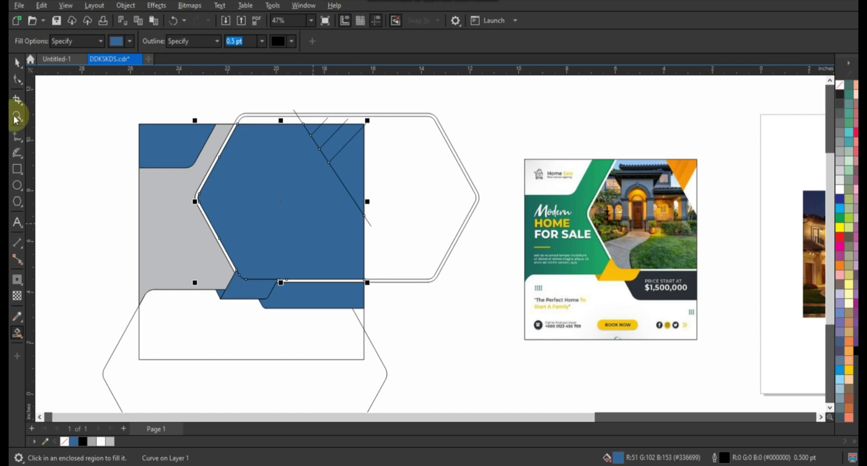
Step: Delete the long diagonal guide line and stray line segments near the hexagon top
left_click(17, 63)
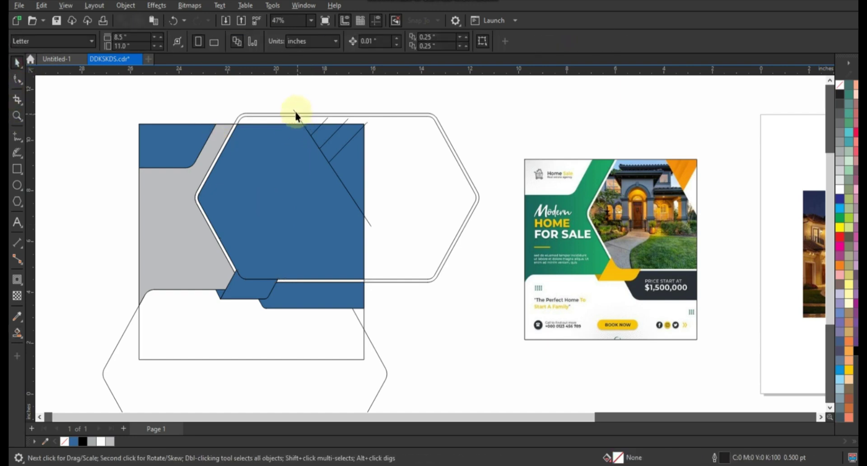
left_click(298, 118)
key("Delete")
left_click(325, 118)
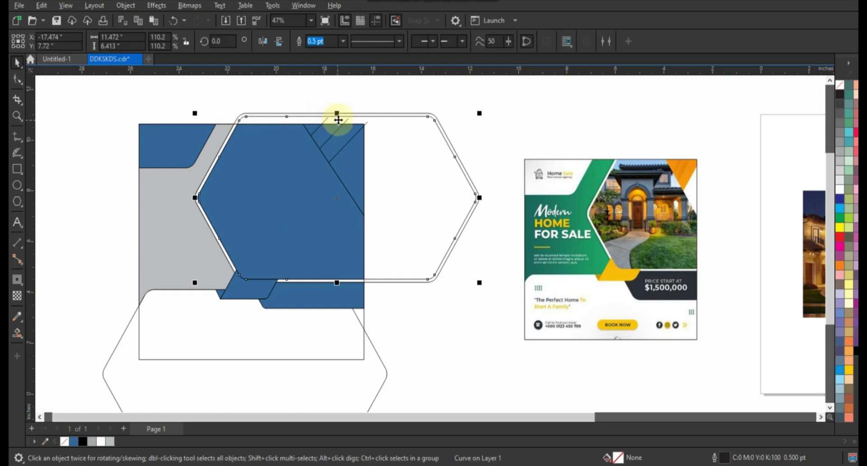
left_click(346, 120)
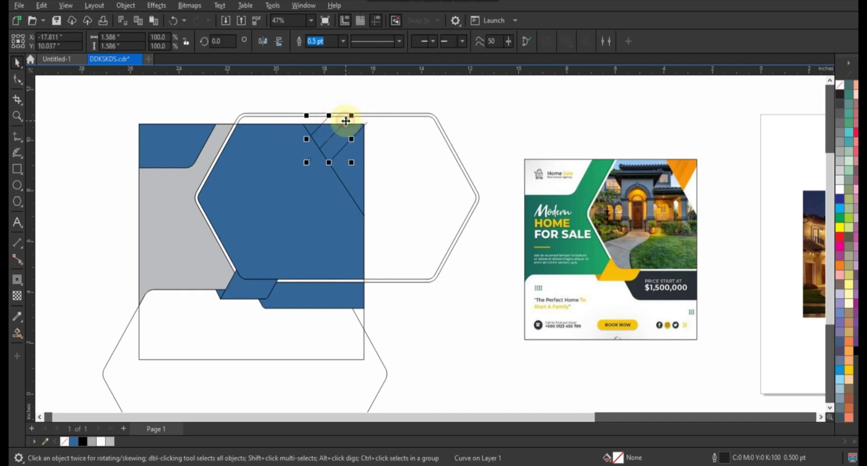
key("Delete")
left_click(329, 120)
key("Delete")
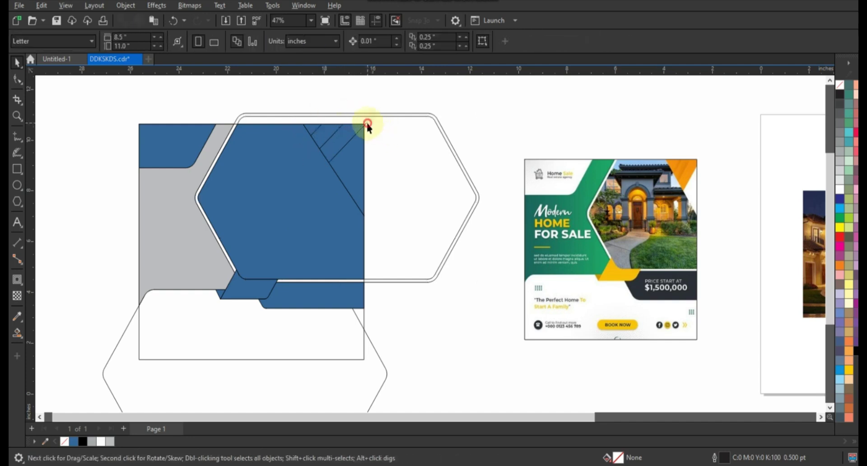
Step: Delete the leftover segment and one diagonal piece, then zoom to the corner stripe
left_click(367, 123)
key("Delete")
left_click(354, 163)
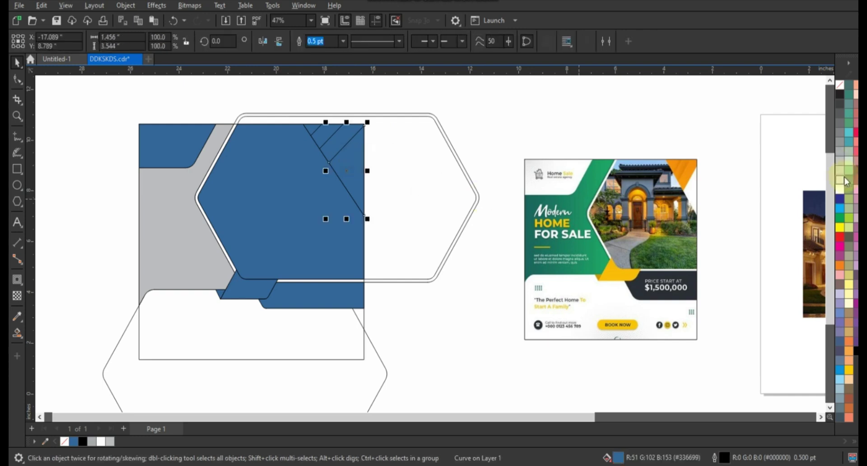
key("Delete")
left_click(349, 135)
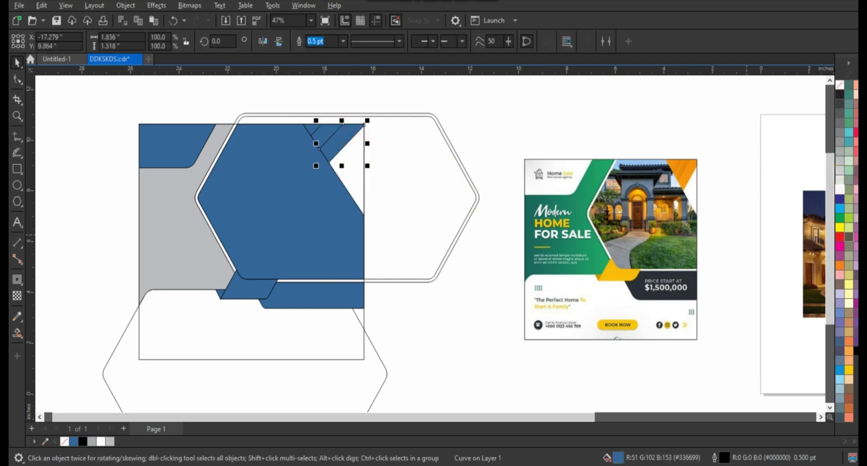
key("shift+F2")
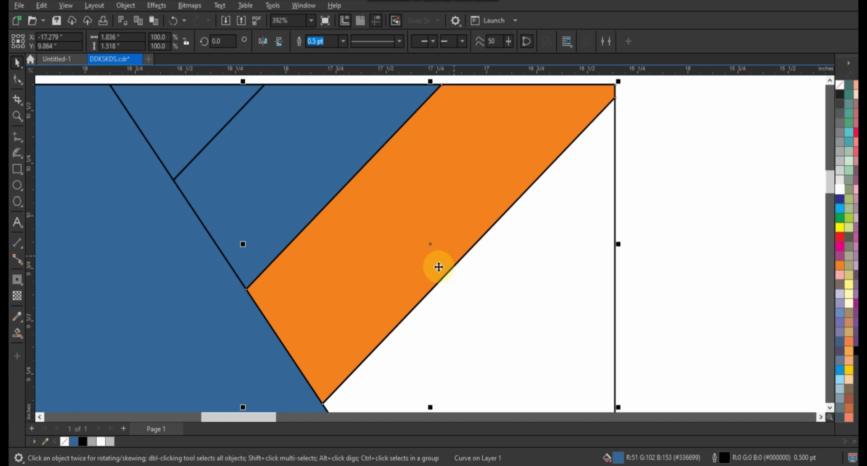
Step: Give the corner stripe a yellow-to-orange fountain fill
key("g")
left_click_drag(441, 271, 370, 191)
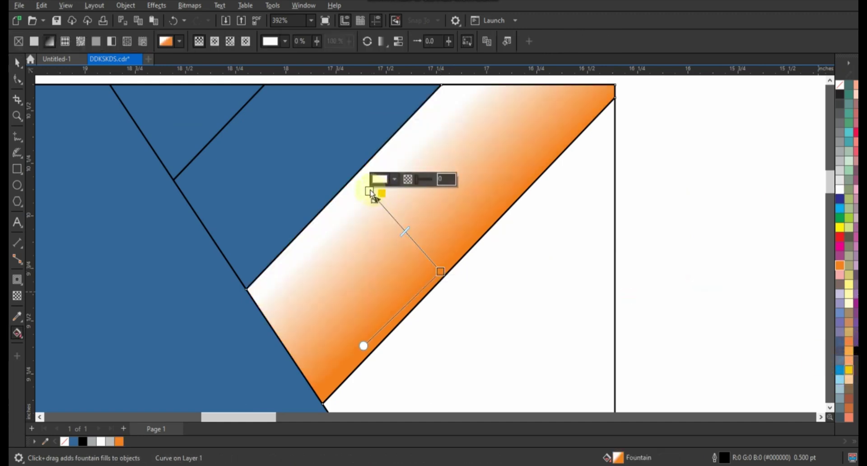
left_click_drag(373, 196, 361, 185)
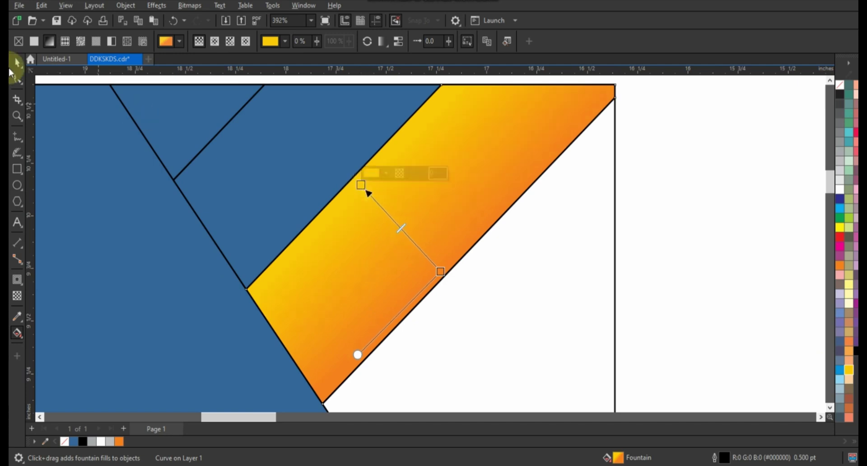
Step: Copy the gradient stripe's fill onto the two neighbouring blue stripe pieces
left_click(17, 62)
left_click(255, 159)
left_click(171, 116, "shift")
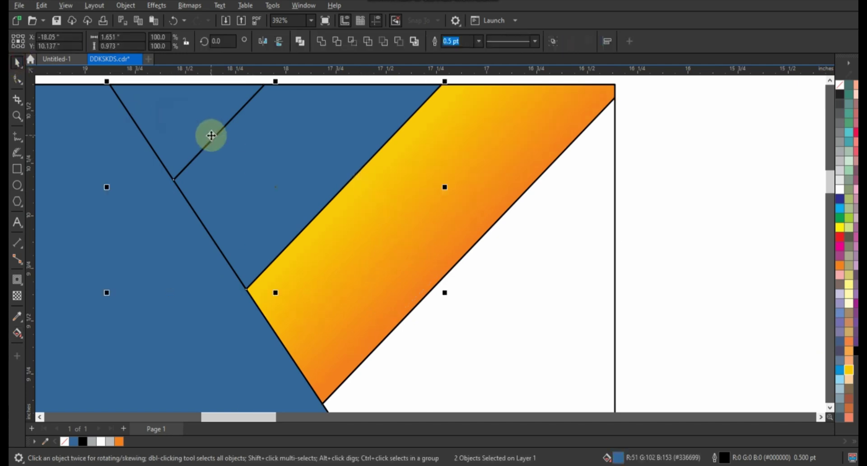
key("ctrl+shift+a")
left_click(350, 219)
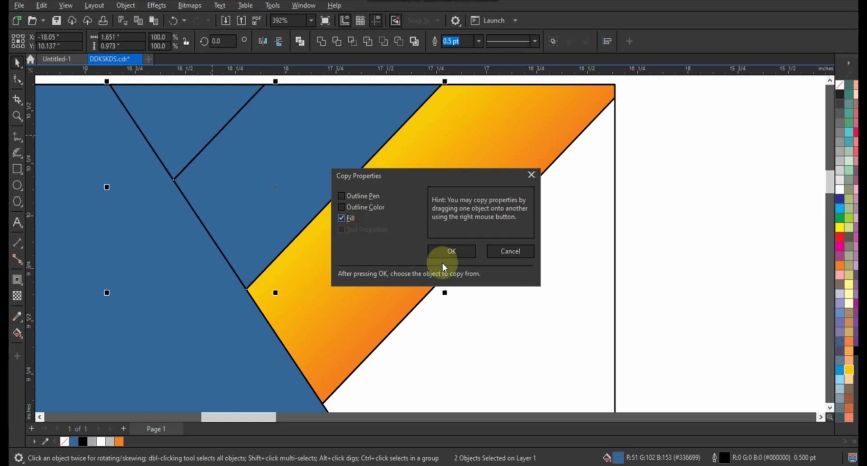
left_click(449, 252)
left_click(412, 243)
scroll(303, 177, "down", 5)
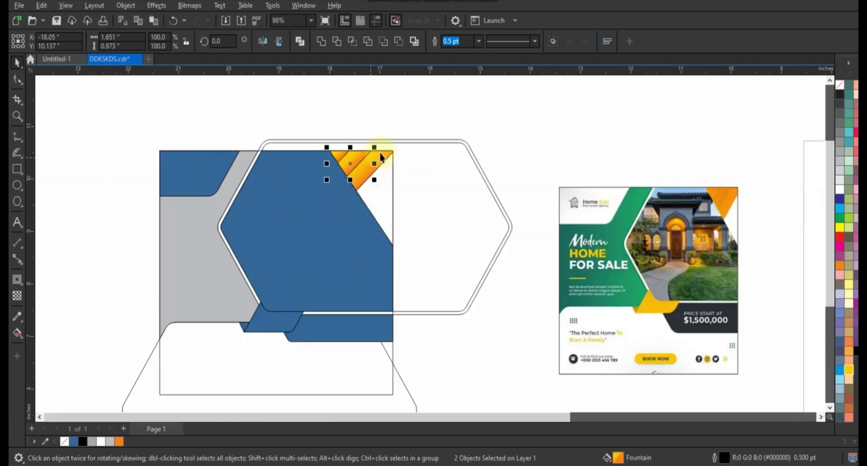
scroll(302, 177, "down", 2)
left_click_drag(222, 130, 643, 340)
Step: Colour the small blue piece yellow and the tiny corner piece beside it orange
key("shift+F2")
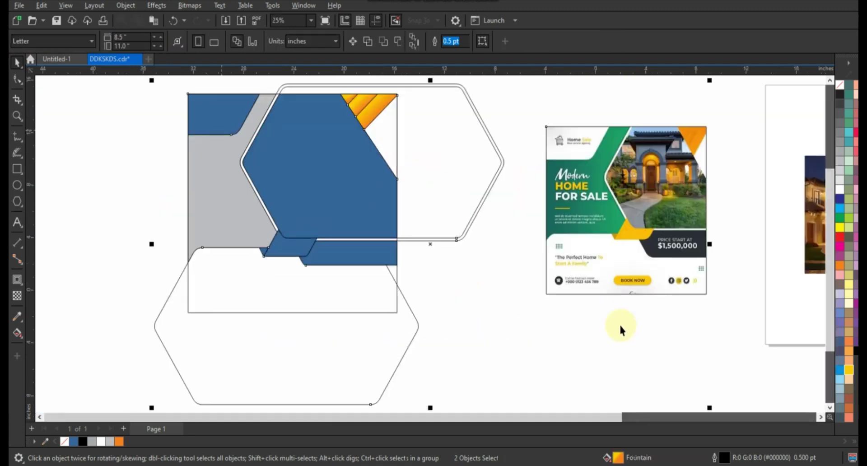
left_click(298, 242)
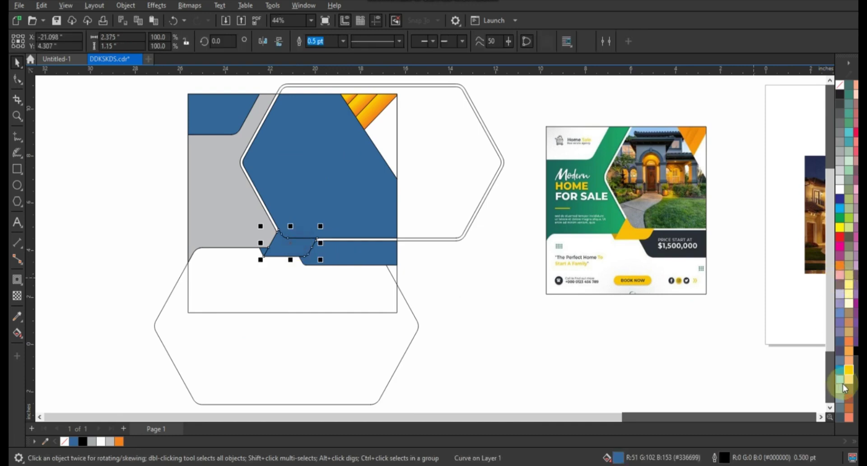
left_click(848, 371)
left_click(527, 330)
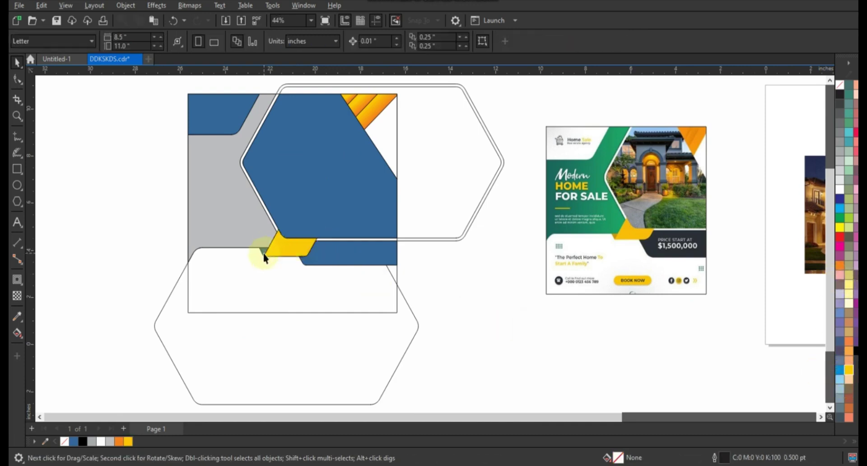
left_click(264, 259)
left_click(838, 267)
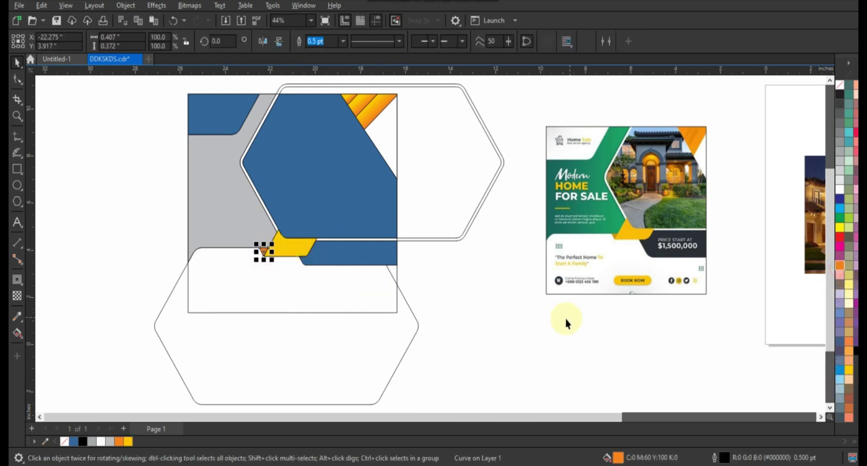
left_click(566, 323)
Step: Fill the large side panel with a green-to-lime left-to-right gradient
left_click(261, 230)
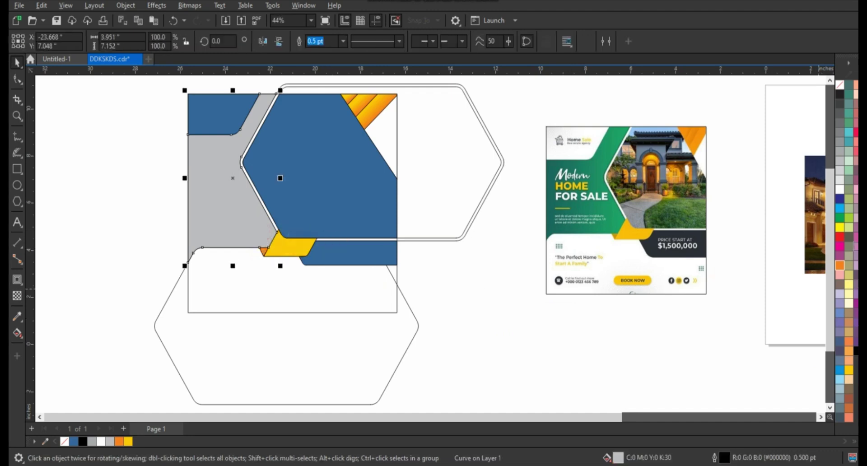
left_click(840, 218)
key("g")
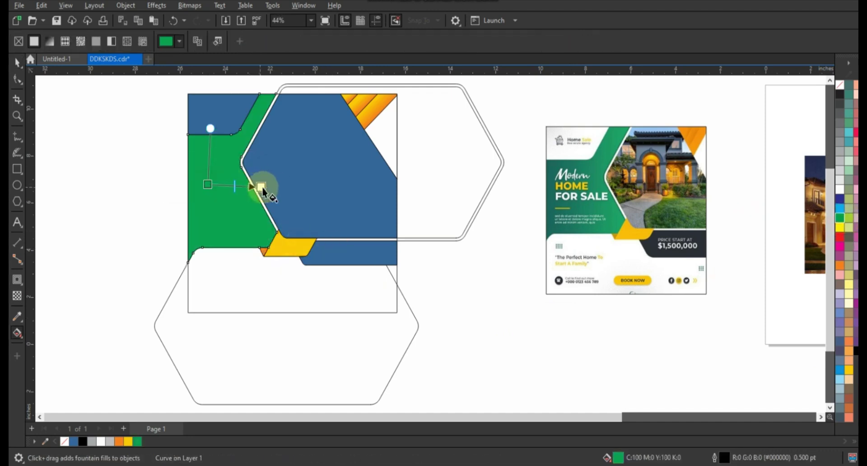
left_click_drag(262, 187, 265, 187)
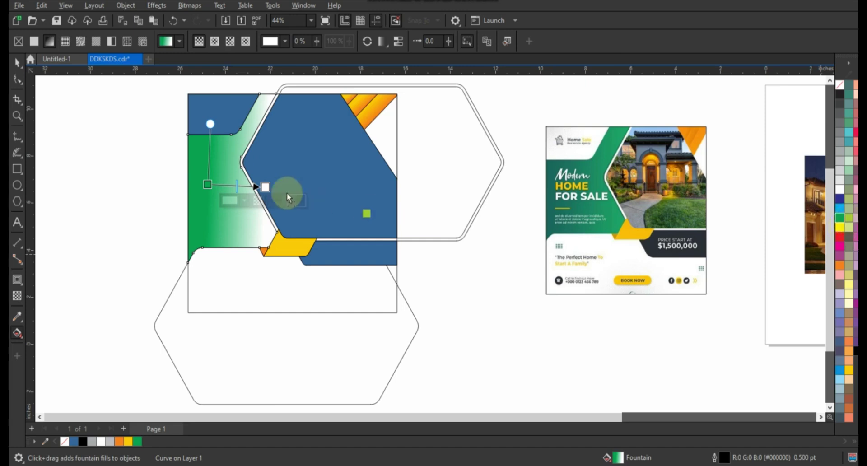
left_click(280, 186)
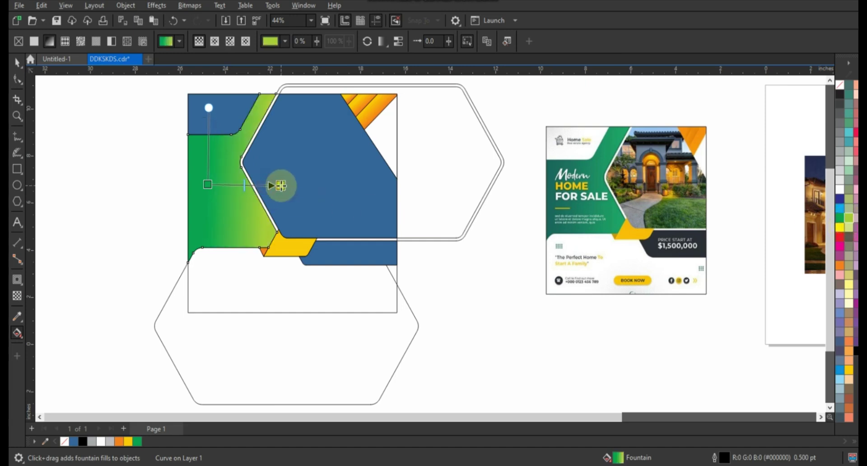
left_click(17, 63)
Step: Give the top-left piece a light grey-to-white gradient fill
left_click(228, 126)
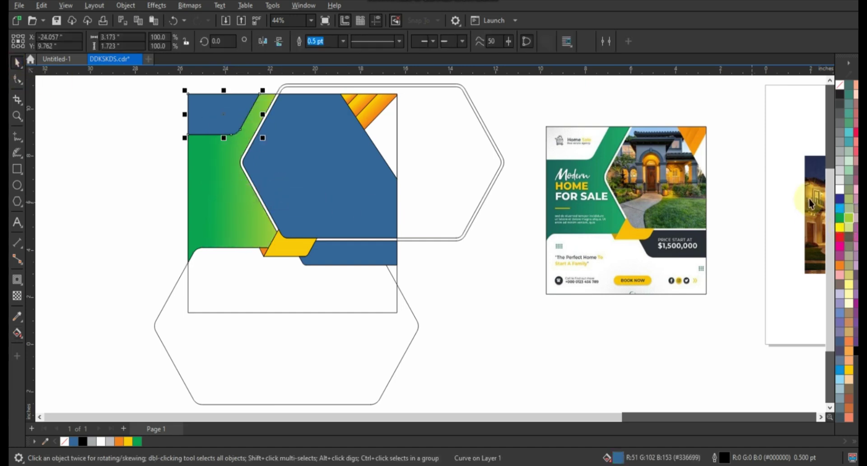
left_click(842, 180)
key("g")
left_click_drag(204, 108, 232, 114)
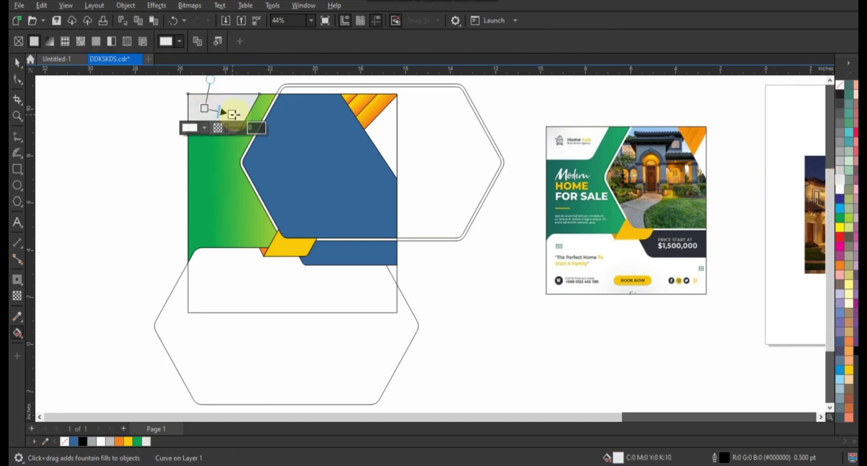
left_click(17, 63)
left_click(116, 151)
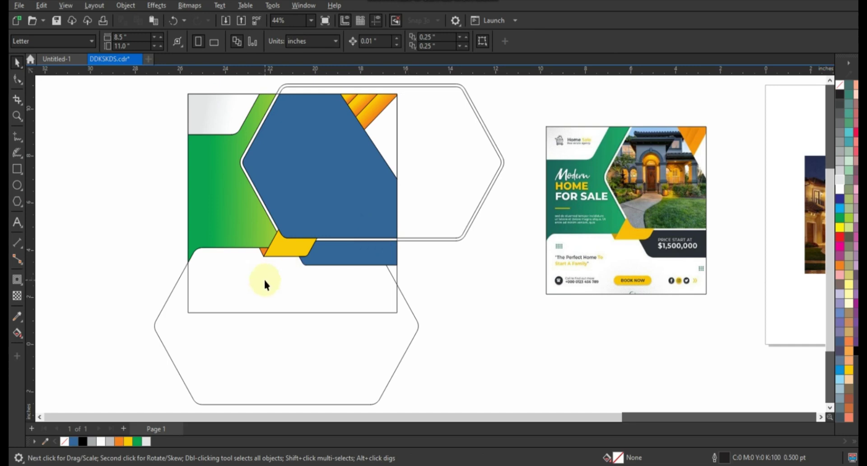
Step: Fill the lower-right bar black and delete the lower hexagon outline
left_click(348, 257)
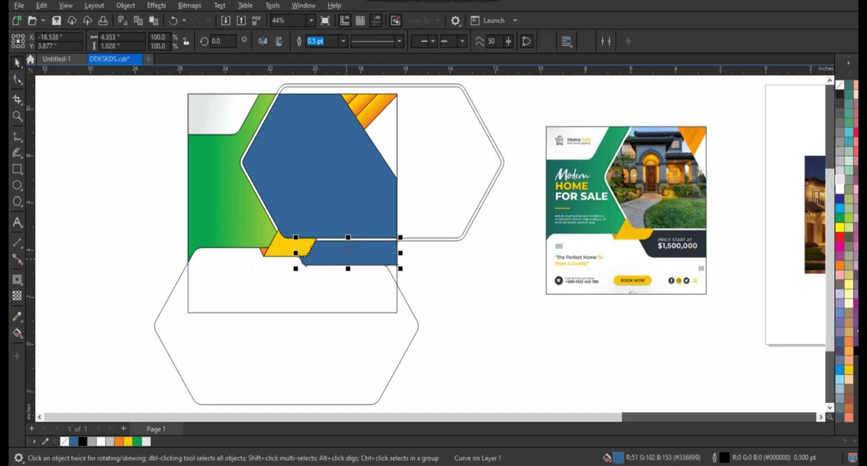
left_click(840, 95)
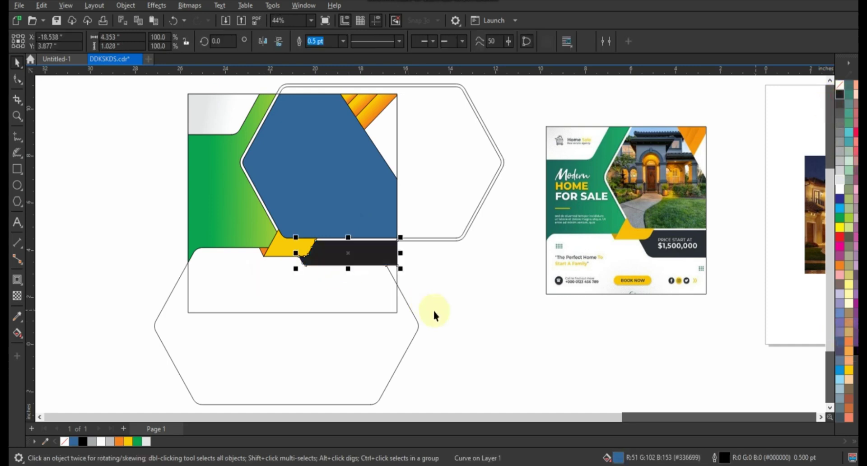
left_click(449, 323)
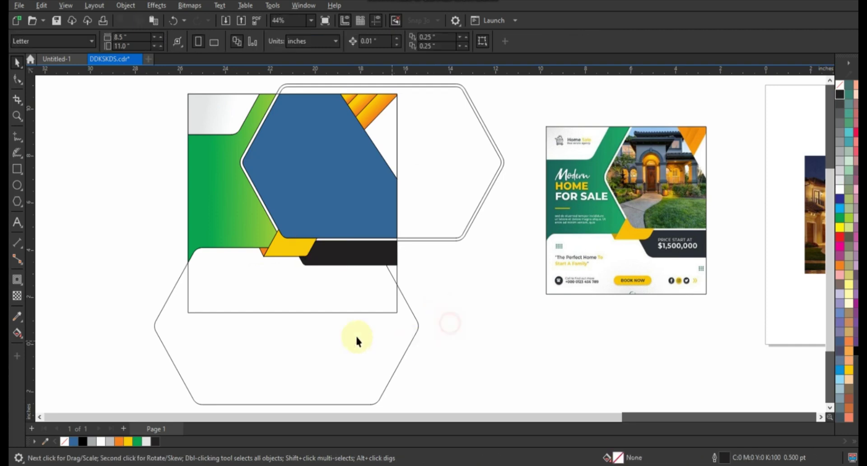
left_click(390, 337)
key("Delete")
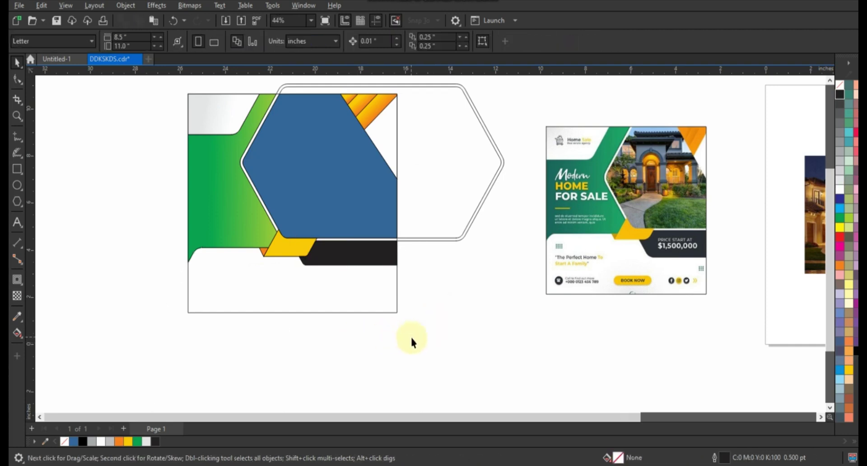
Step: Fill the upper hexagon white and change its outline colour
left_click(465, 236)
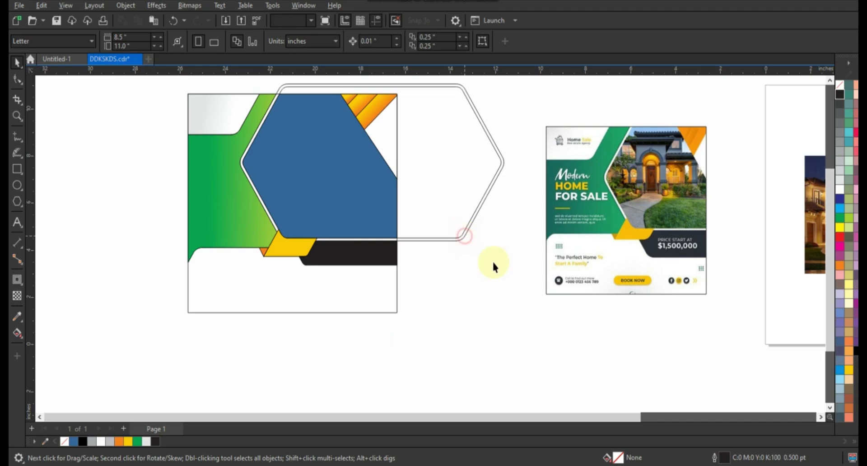
left_click(839, 192)
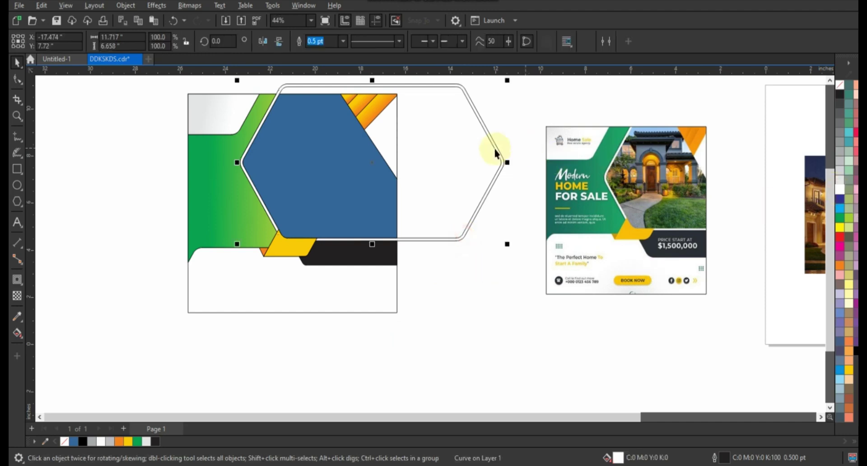
right_click(843, 86)
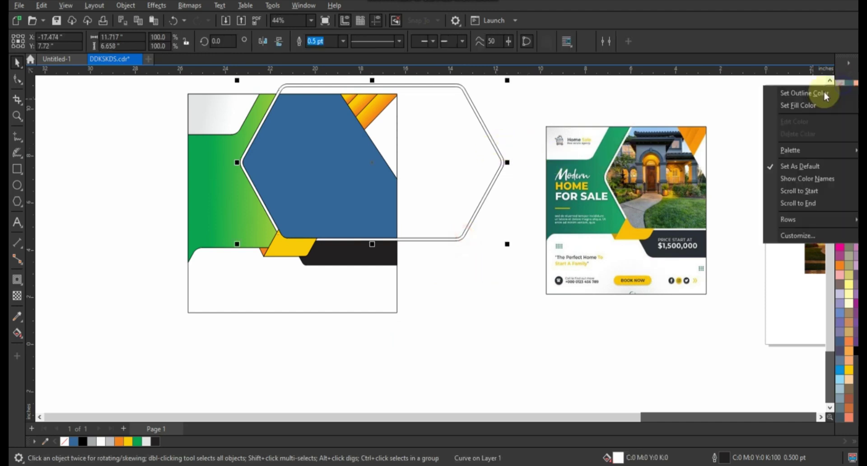
left_click(825, 96)
left_click(475, 258)
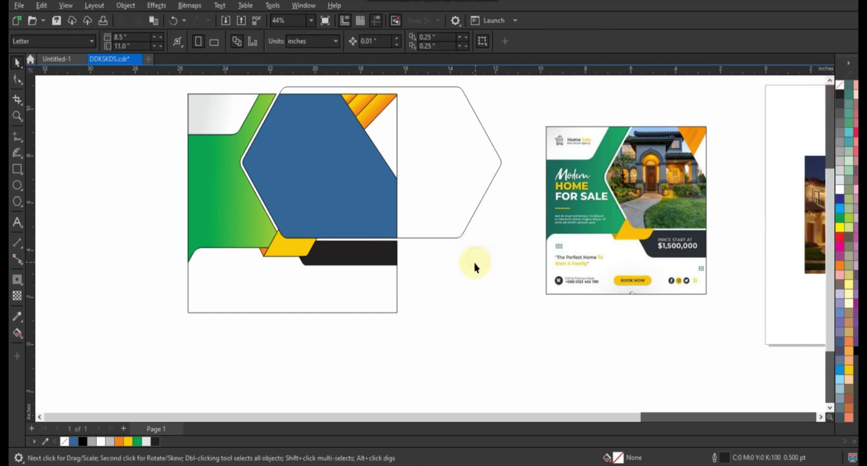
Step: PowerClip the house photo inside the hexagon, enlarged to fill the shape
scroll(478, 260, "down", 2)
left_click_drag(704, 238, 393, 244)
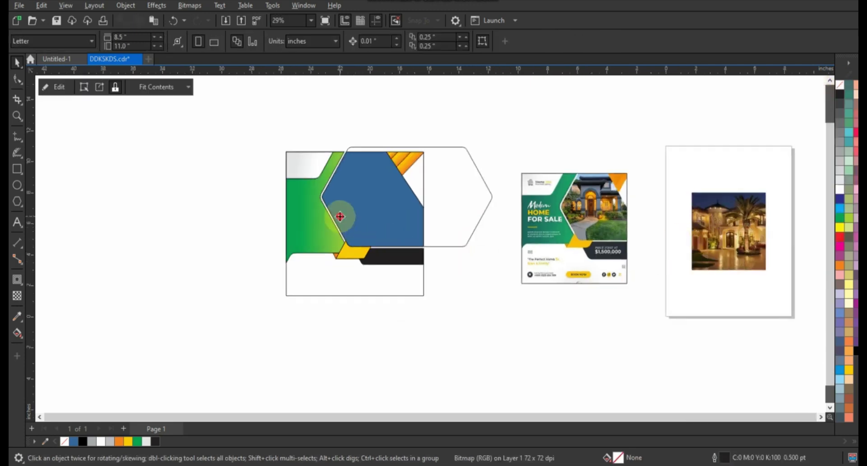
left_click(422, 164, "ctrl")
left_click_drag(421, 164, 441, 153)
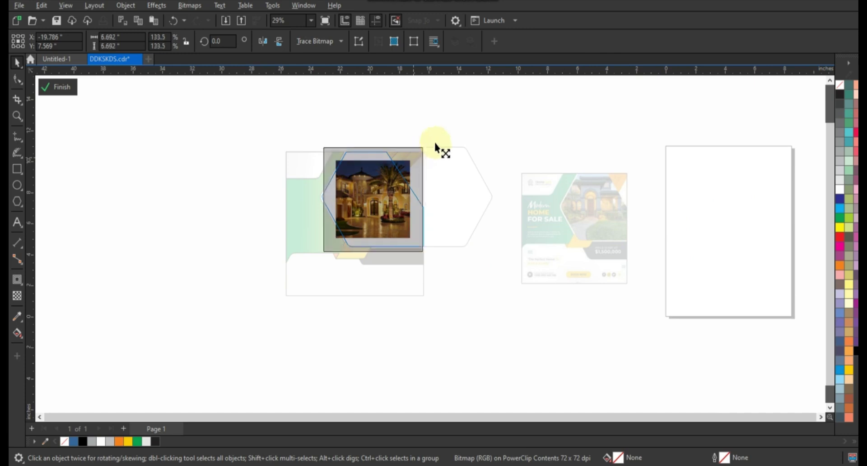
left_click(441, 174, "ctrl")
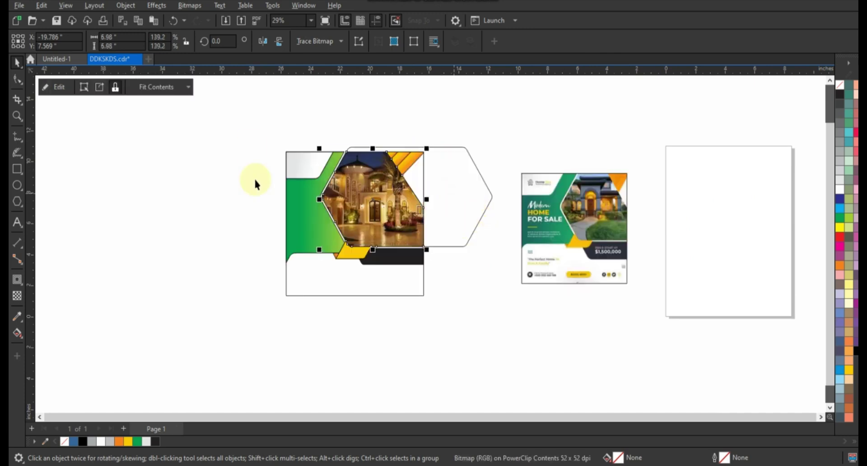
Step: Remove the outlines from all shapes in the layout
left_click_drag(252, 146, 500, 280)
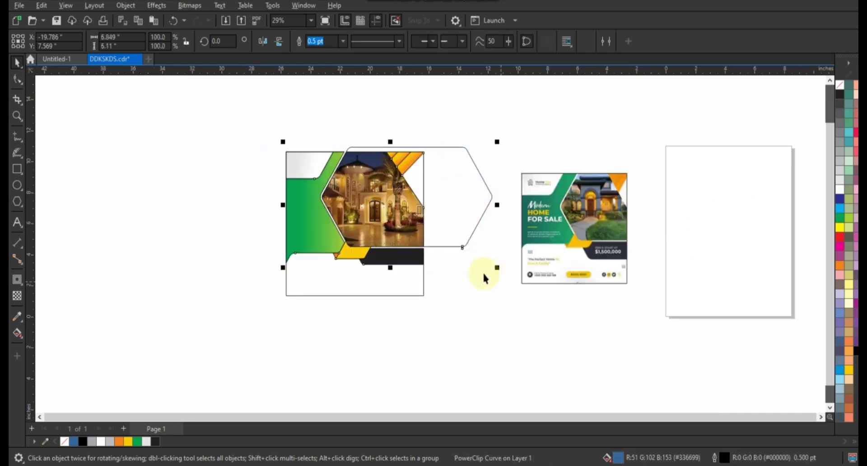
right_click(835, 88)
left_click(837, 92)
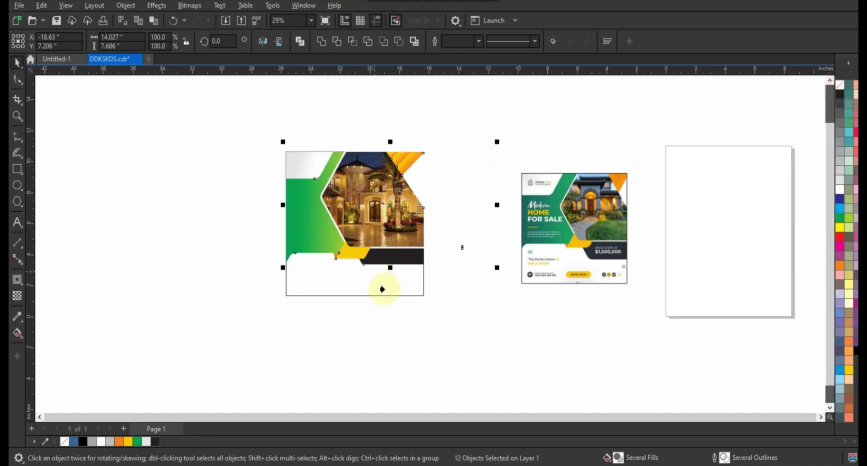
left_click(386, 291)
left_click(435, 313)
left_click_drag(243, 138, 654, 324)
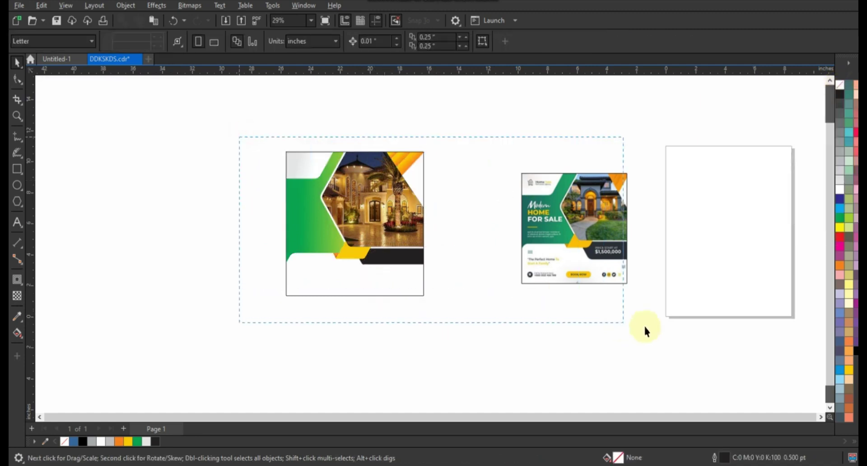
key("shift+F2")
left_click(475, 283)
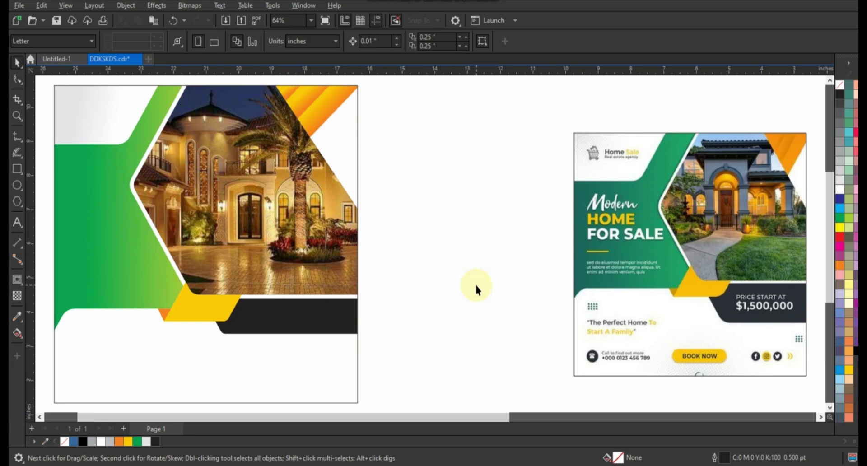